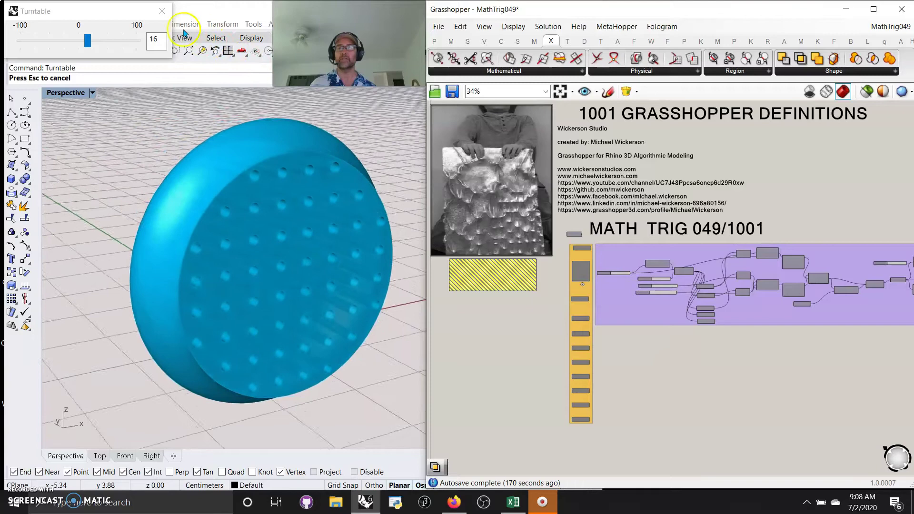
# End the turntable rotation and set the Perspective viewport's display mode to Shaded
pyautogui.click(162, 11)
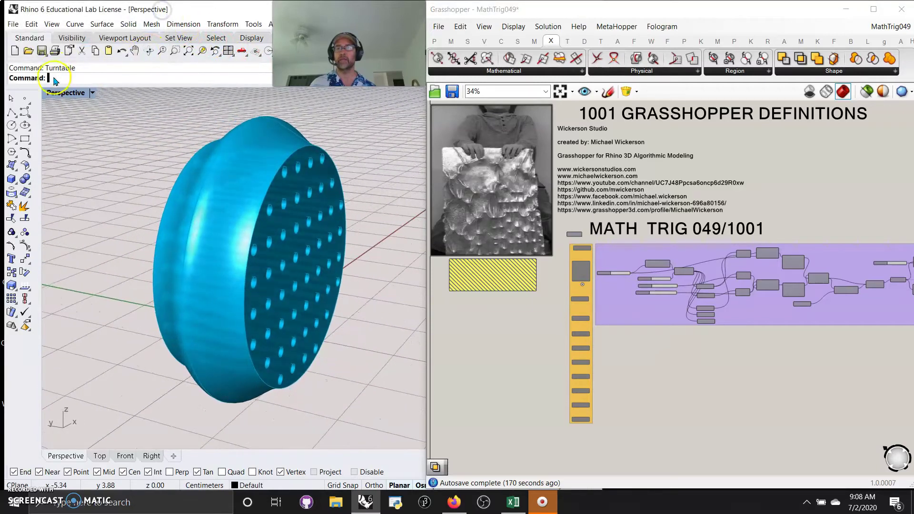
pyautogui.click(66, 94)
pyautogui.click(77, 132)
pyautogui.moveTo(235, 245)
pyautogui.mouseDown(button='right')
pyautogui.moveTo(235, 271)
pyautogui.moveTo(208, 261)
pyautogui.moveTo(203, 242)
pyautogui.moveTo(181, 241)
pyautogui.moveTo(190, 271)
pyautogui.moveTo(255, 258)
pyautogui.mouseUp(button='right')
# Move the Pipe radius slider and the Line length slider in the Grasshopper definition to clear space below the Line and Pipe components
pyautogui.moveTo(836, 379); pyautogui.dragTo(533, 403, button='right')
pyautogui.scroll(3, 611, 330)
pyautogui.scroll(7, 613, 331)
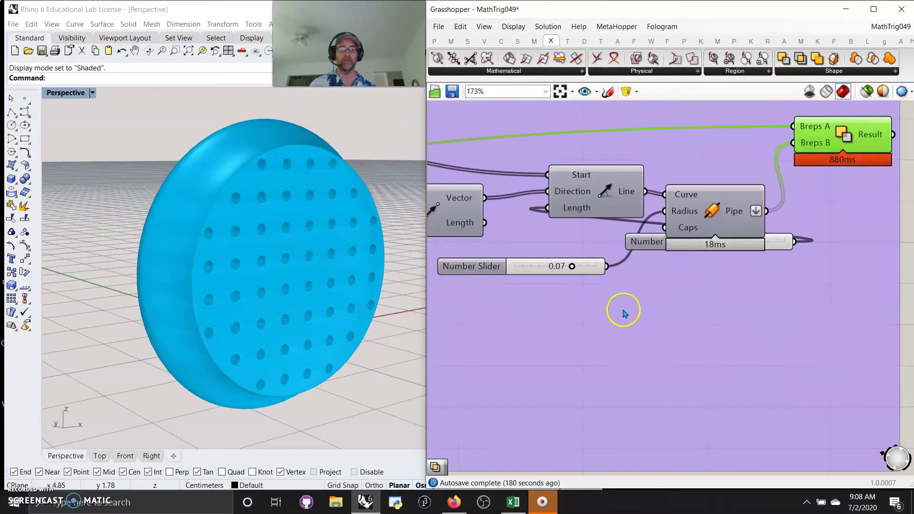
pyautogui.moveTo(664, 252); pyautogui.dragTo(486, 333)
pyautogui.moveTo(483, 270); pyautogui.dragTo(485, 285)
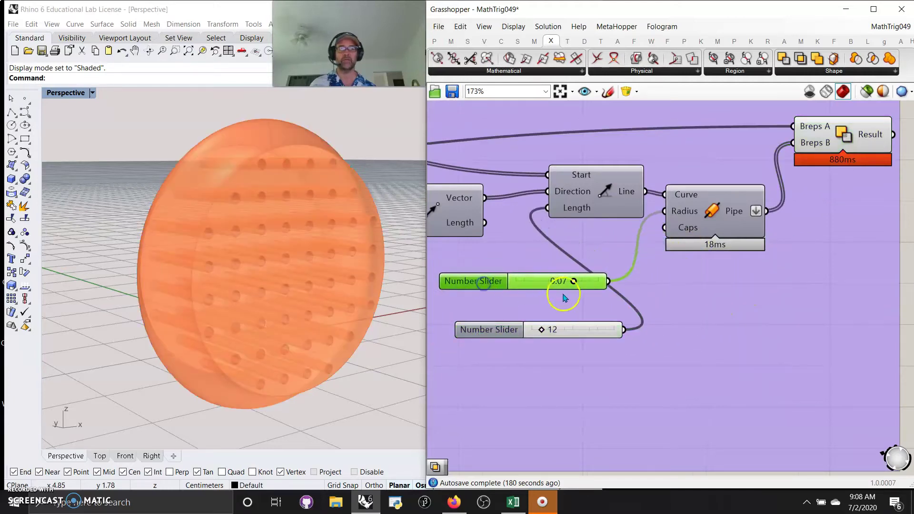
pyautogui.moveTo(503, 332); pyautogui.dragTo(495, 330)
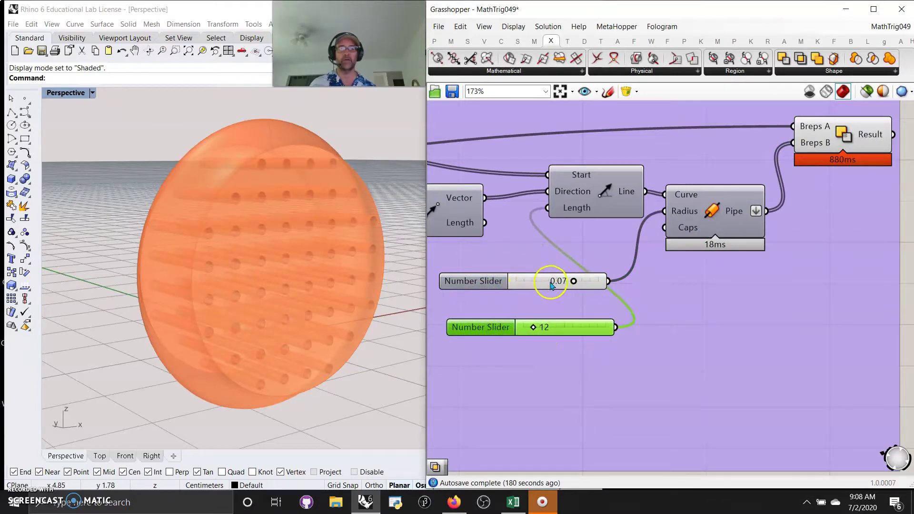
# With the solver temporarily disabled, set the Pipe radius slider to 0.09
pyautogui.scroll(2, 512, 283)
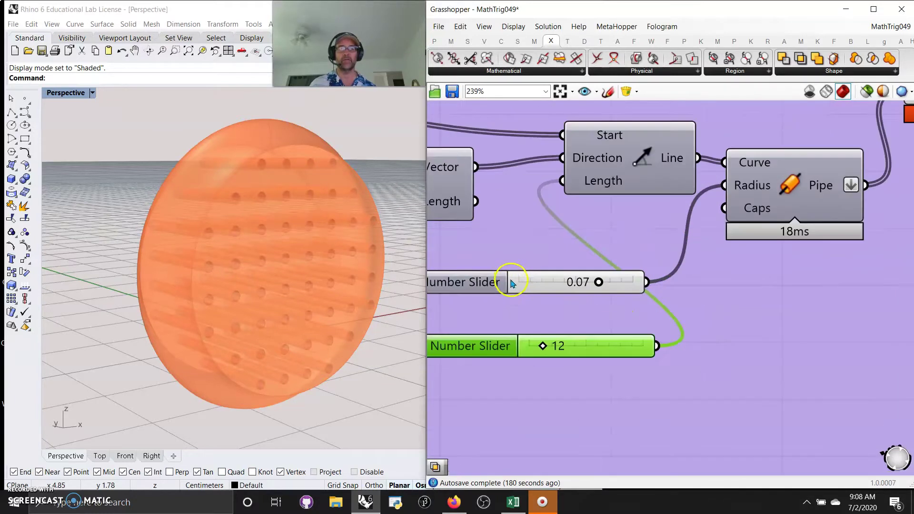
pyautogui.middleClick(531, 302)
pyautogui.click(539, 344)
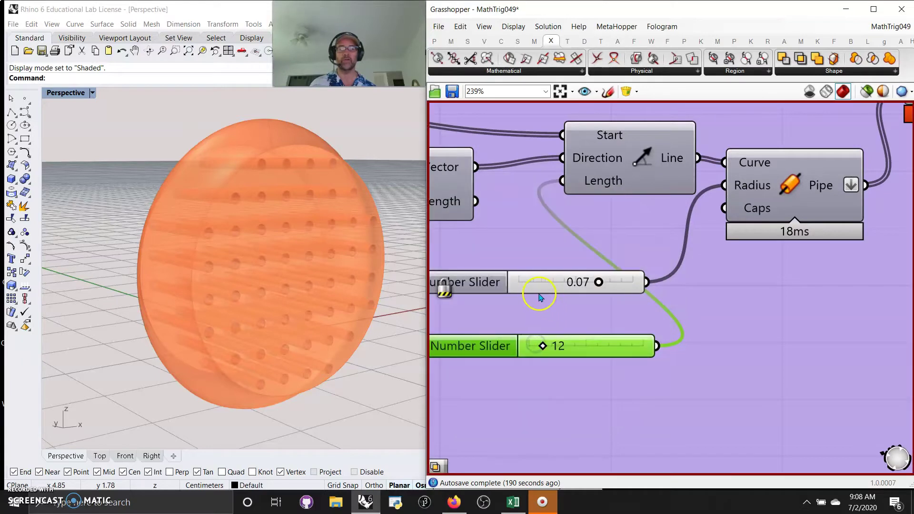
pyautogui.moveTo(600, 283); pyautogui.dragTo(634, 284)
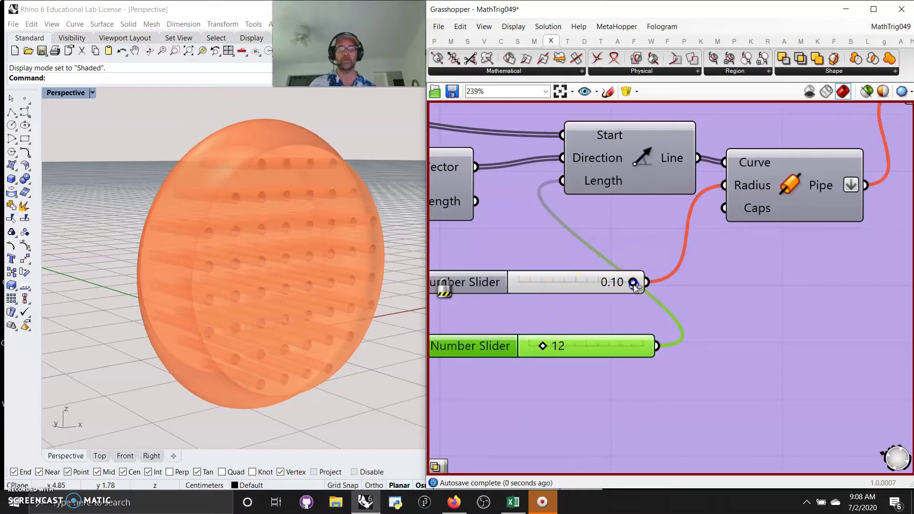
pyautogui.middleClick(555, 285)
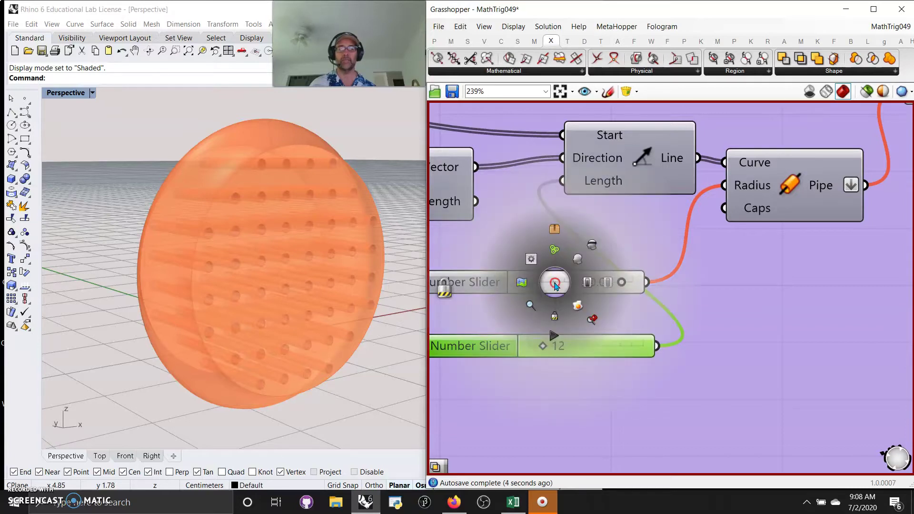
pyautogui.click(567, 366)
pyautogui.moveTo(357, 337)
pyautogui.mouseDown(button='right')
pyautogui.moveTo(267, 331)
pyautogui.moveTo(295, 336)
pyautogui.moveTo(296, 322)
pyautogui.moveTo(281, 318)
pyautogui.moveTo(300, 342)
pyautogui.moveTo(341, 334)
pyautogui.mouseUp(button='right')
# Examine the definition from the Line component back to the Range sliders and the trigonometry components
pyautogui.moveTo(520, 261); pyautogui.dragTo(685, 255, button='right')
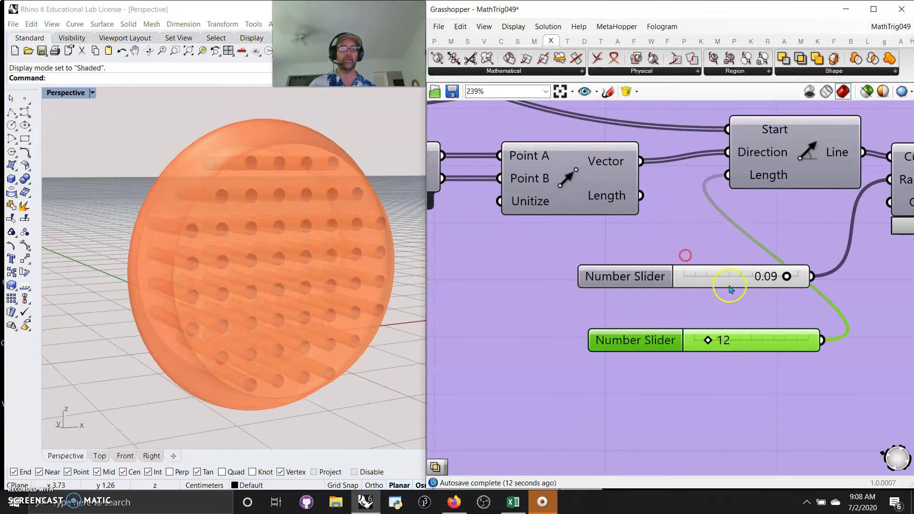
pyautogui.moveTo(771, 341); pyautogui.dragTo(611, 240)
pyautogui.moveTo(553, 291); pyautogui.dragTo(691, 327, button='right')
pyautogui.moveTo(575, 331); pyautogui.dragTo(730, 337, button='right')
pyautogui.scroll(-2, 594, 356)
pyautogui.moveTo(555, 373); pyautogui.dragTo(664, 370, button='right')
pyautogui.moveTo(558, 374); pyautogui.dragTo(527, 326, button='right')
pyautogui.scroll(-10, 573, 378)
pyautogui.scroll(10, 644, 307)
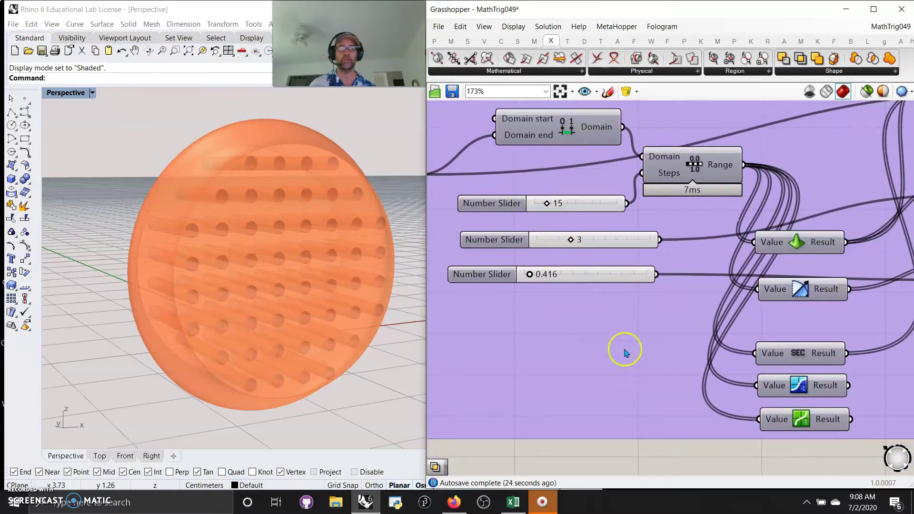
# Place the component-labelling widget with the Exceptions input above the trigonometry components so every component shows its name
pyautogui.moveTo(625, 352); pyautogui.dragTo(475, 372, button='right')
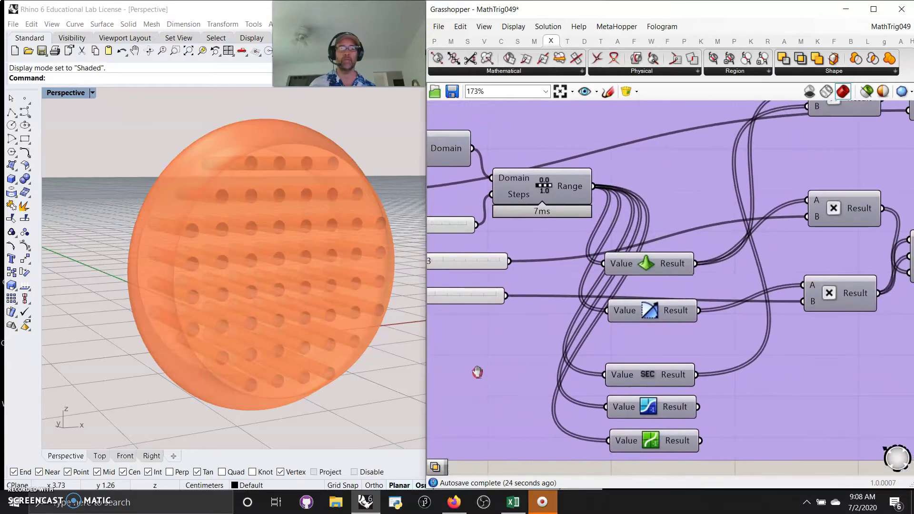
pyautogui.click(442, 42)
pyautogui.moveTo(789, 58); pyautogui.dragTo(632, 123)
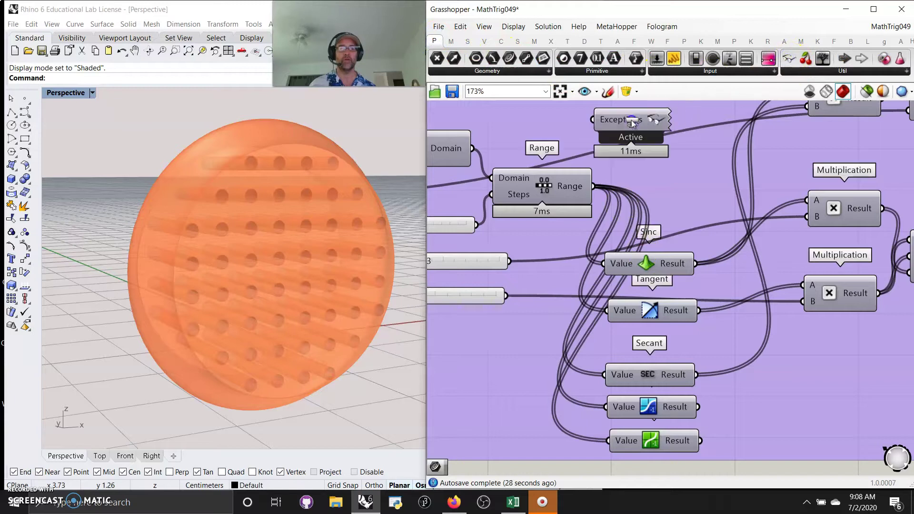
# Spread out the Sinc, Tangent, Secant, ArcTangent and ArcSine components so their name labels are clear of each other
pyautogui.moveTo(670, 263); pyautogui.dragTo(689, 239)
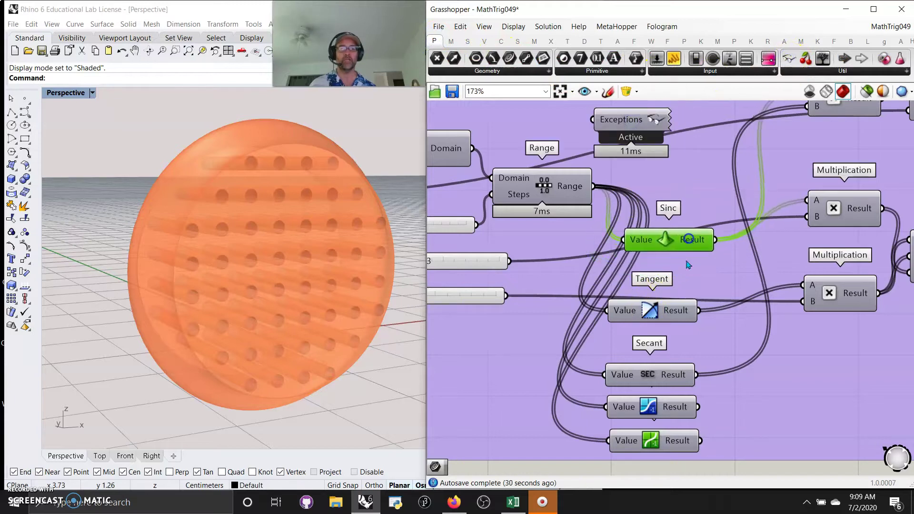
pyautogui.moveTo(675, 314); pyautogui.dragTo(692, 304)
pyautogui.moveTo(672, 379); pyautogui.dragTo(692, 361)
pyautogui.moveTo(675, 407); pyautogui.dragTo(700, 408)
pyautogui.moveTo(693, 445); pyautogui.dragTo(708, 464)
# Look up the trigonometry components available in the Maths category
pyautogui.moveTo(593, 444); pyautogui.dragTo(525, 407, button='right')
pyautogui.click(451, 42)
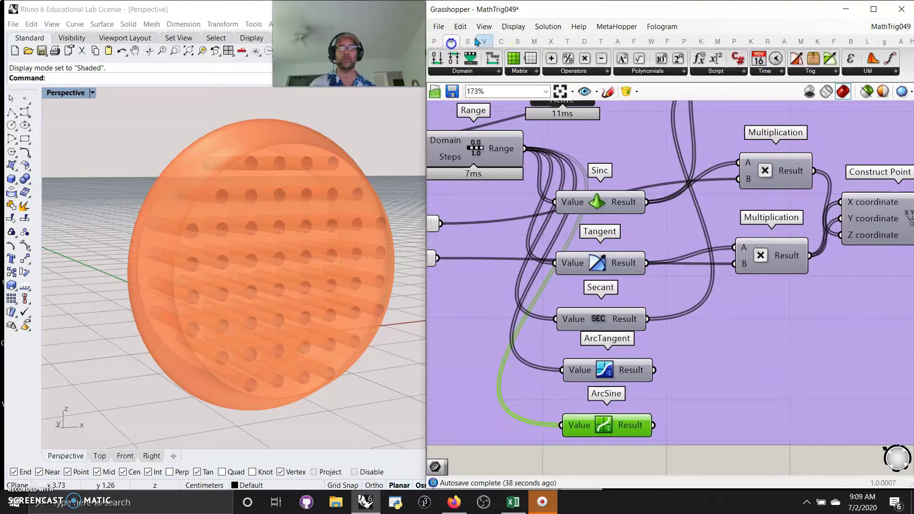
pyautogui.click(810, 70)
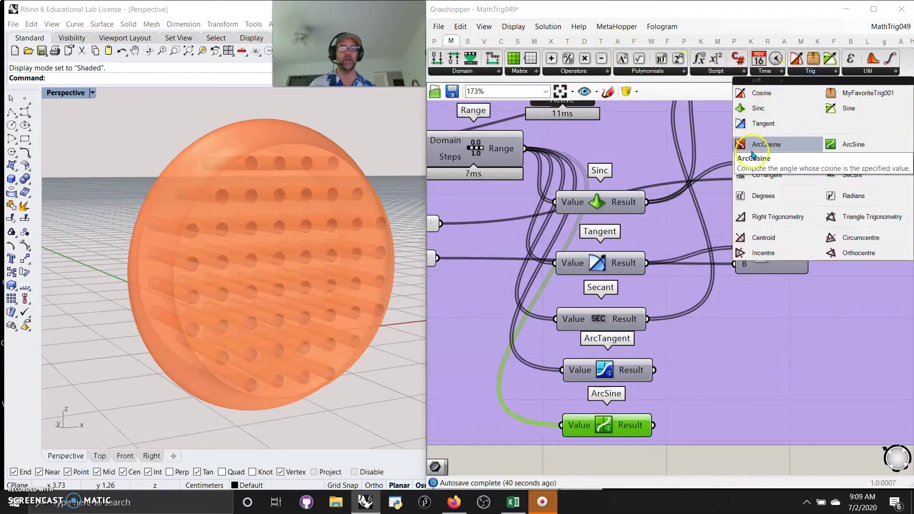
pyautogui.click(493, 375)
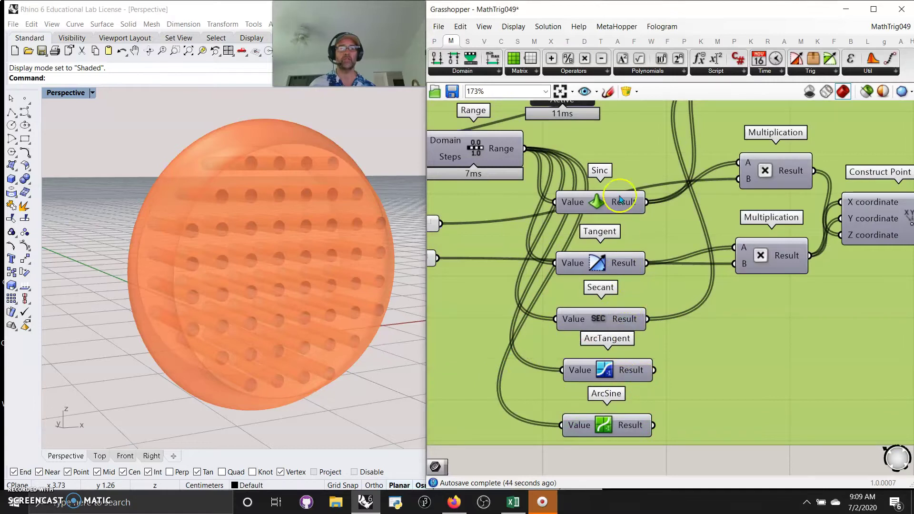
# Restrict the preview to selected components and show the points of the upper Construct Point component
pyautogui.moveTo(693, 320); pyautogui.dragTo(569, 418, button='right')
pyautogui.click(713, 182)
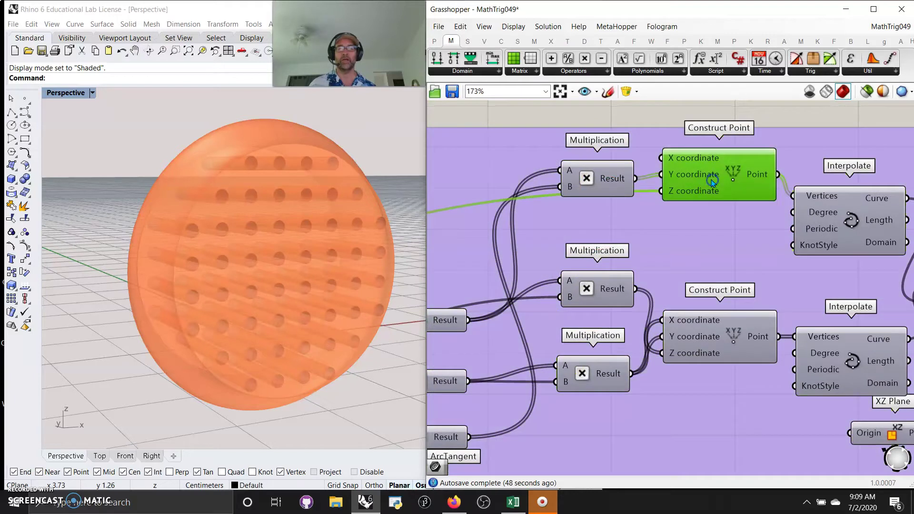
pyautogui.click(867, 92)
pyautogui.moveTo(238, 274); pyautogui.dragTo(170, 186, button='right')
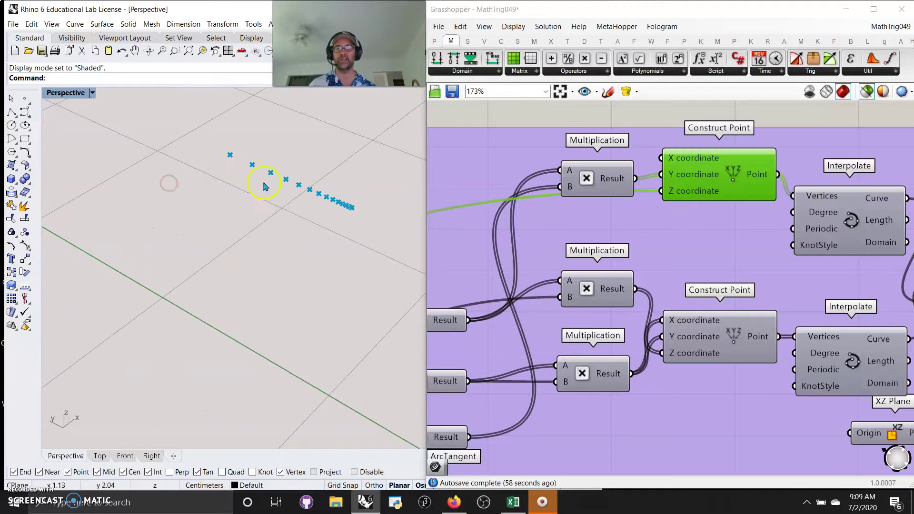
# Examine the points generated by the lower Construct Point component in the Perspective viewport
pyautogui.click(699, 337)
pyautogui.moveTo(334, 334); pyautogui.dragTo(368, 256, button='right')
pyautogui.scroll(6, 393, 229)
pyautogui.moveTo(331, 231)
pyautogui.mouseDown(button='right')
pyautogui.moveTo(290, 227)
pyautogui.moveTo(313, 249)
pyautogui.moveTo(304, 318)
pyautogui.moveTo(328, 232)
pyautogui.mouseUp(button='right')
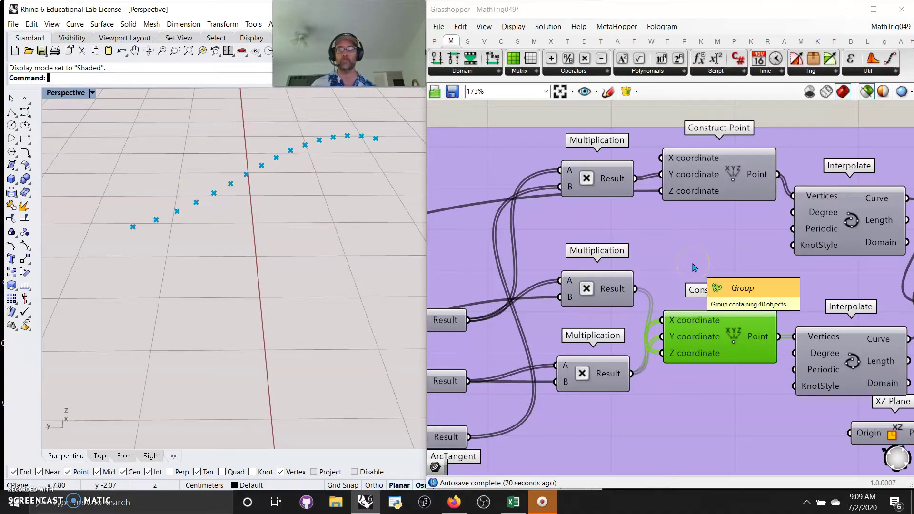
# Examine the Revolution surface and its Mirror copy in the Perspective viewport
pyautogui.scroll(-1, 694, 259)
pyautogui.moveTo(694, 260); pyautogui.dragTo(550, 258, button='right')
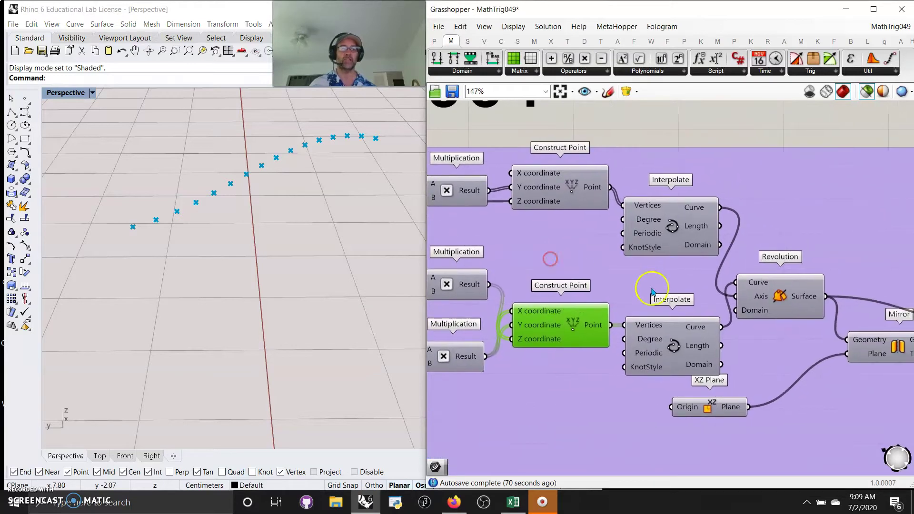
pyautogui.moveTo(674, 298); pyautogui.dragTo(544, 286, button='right')
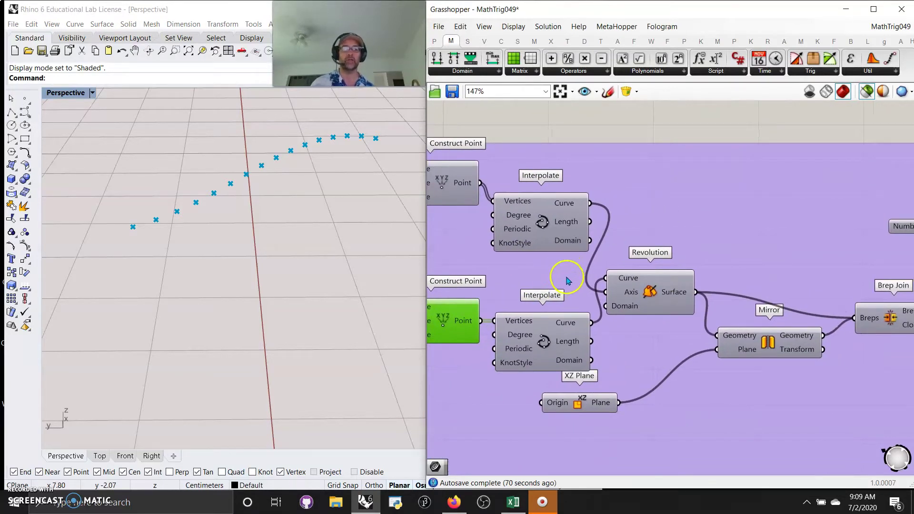
pyautogui.click(648, 296)
pyautogui.scroll(-8, 301, 301)
pyautogui.moveTo(318, 342); pyautogui.dragTo(255, 327, button='right')
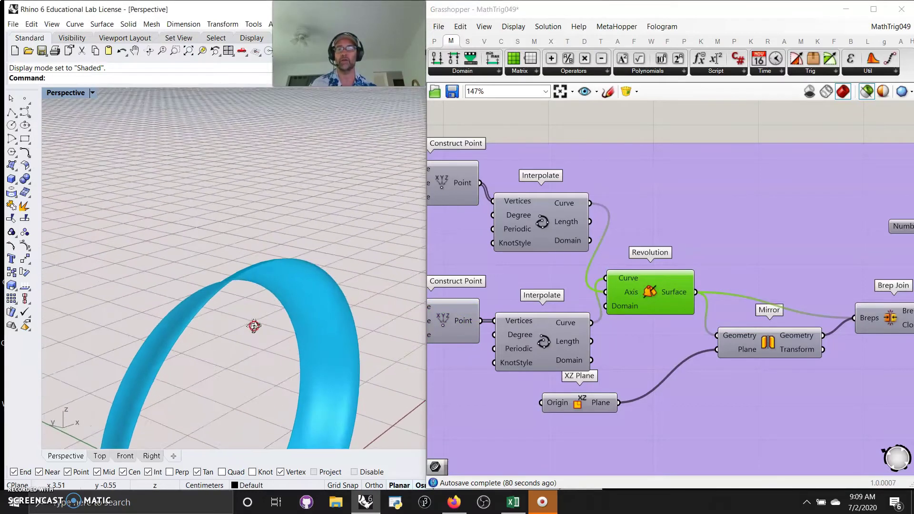
pyautogui.scroll(-6, 254, 327)
pyautogui.moveTo(295, 356); pyautogui.dragTo(293, 356, button='right')
pyautogui.click(757, 348)
pyautogui.click(651, 299)
# Disable the Brep Join component and reselect the Revolution component
pyautogui.moveTo(617, 380); pyautogui.dragTo(555, 372, button='right')
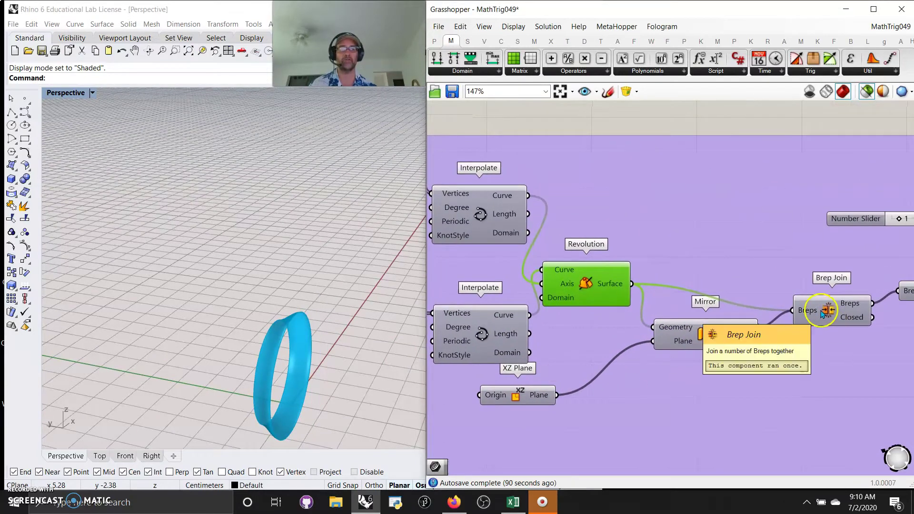
pyautogui.rightClick(821, 313)
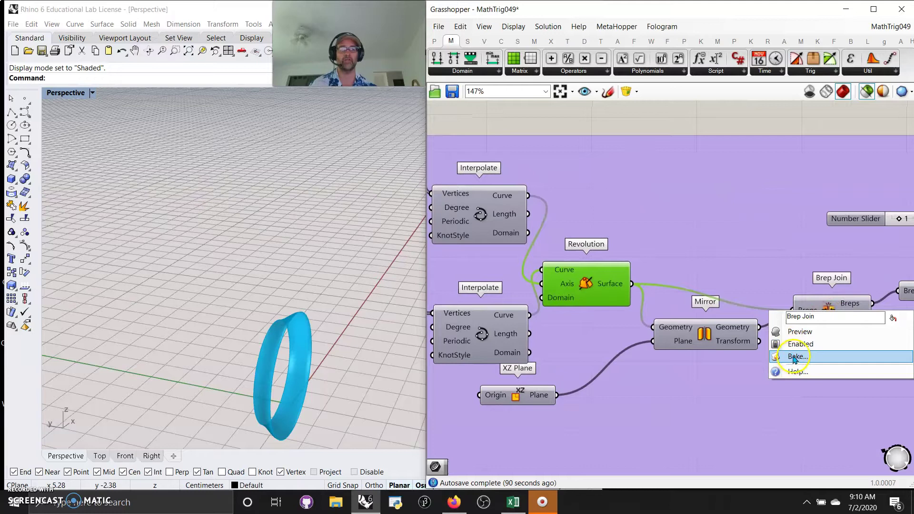
pyautogui.click(800, 343)
pyautogui.moveTo(625, 408); pyautogui.dragTo(707, 375, button='right')
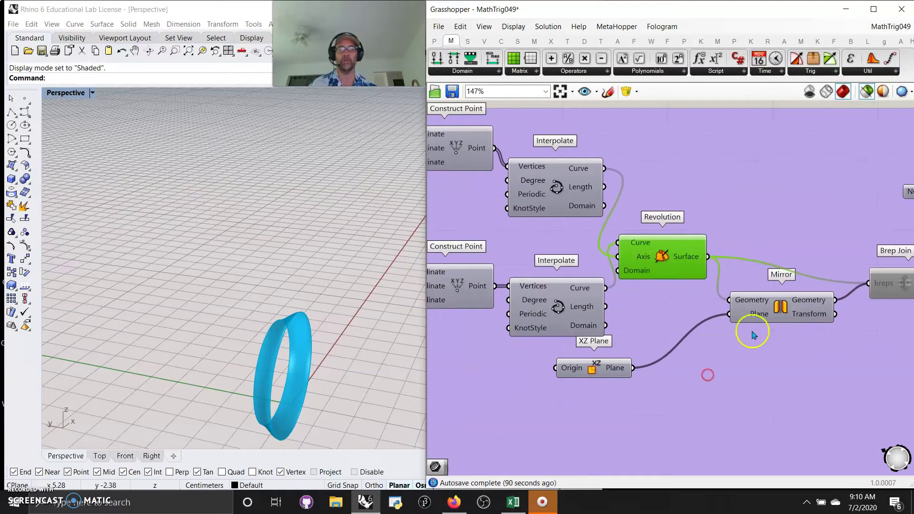
pyautogui.moveTo(785, 310); pyautogui.dragTo(783, 310)
pyautogui.click(667, 273)
pyautogui.click(683, 272)
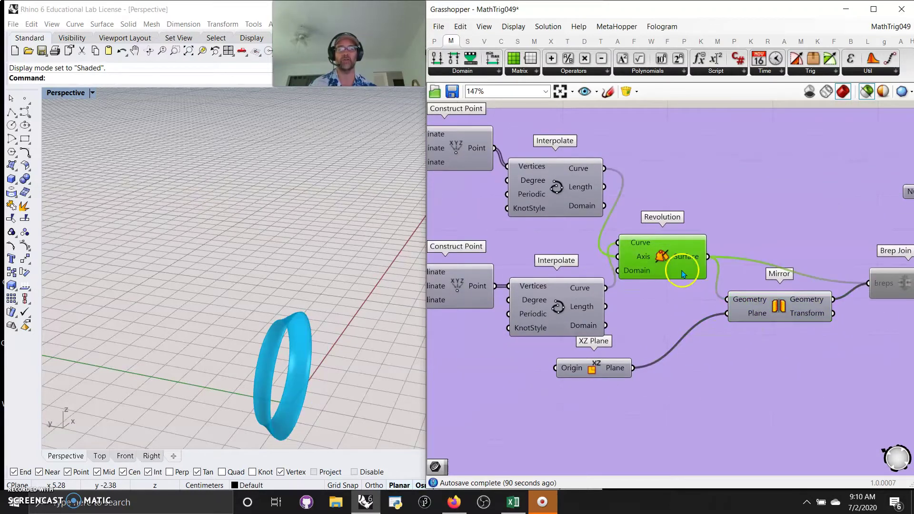
pyautogui.moveTo(816, 372); pyautogui.dragTo(625, 381, button='right')
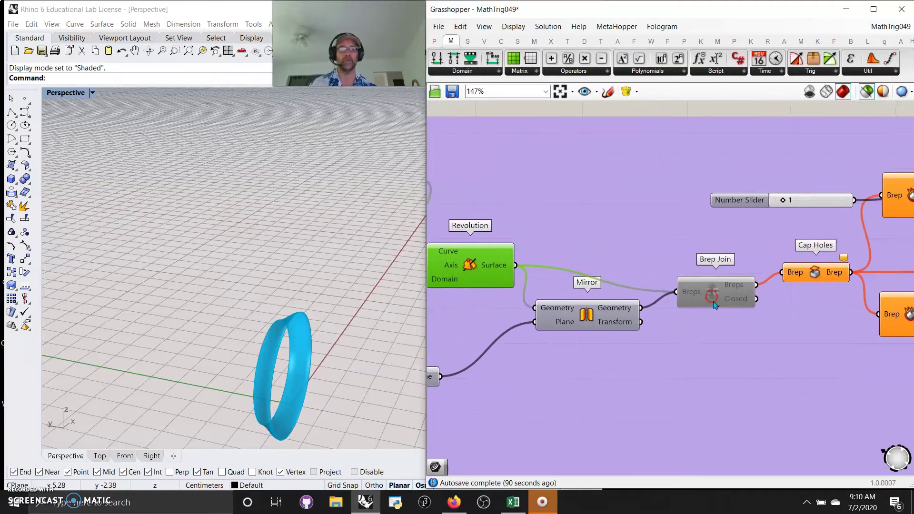
# Try to re-enable the Brep Join component
pyautogui.rightClick(714, 300)
pyautogui.click(747, 335)
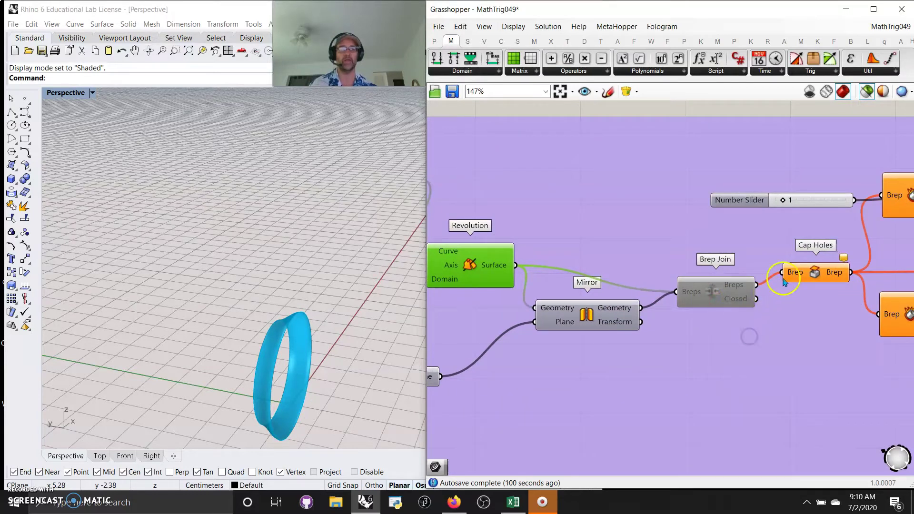
pyautogui.rightClick(715, 298)
pyautogui.click(739, 329)
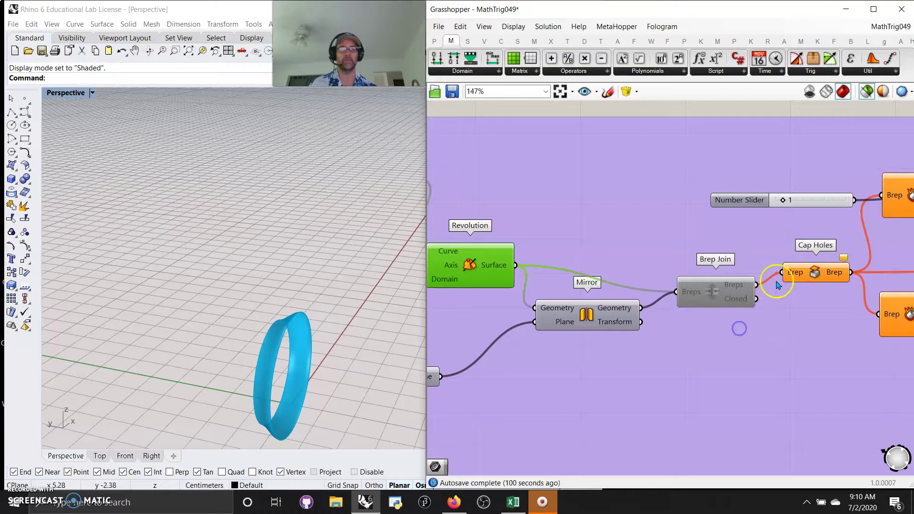
pyautogui.rightClick(799, 273)
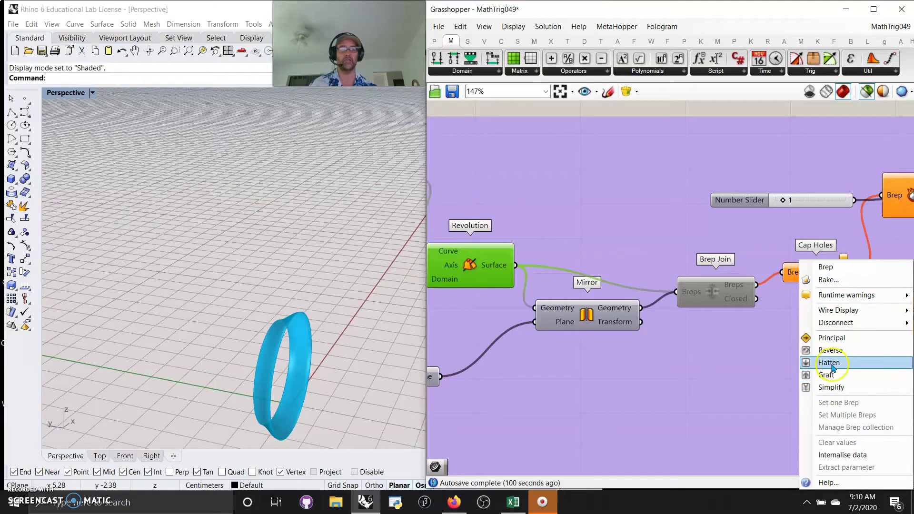
pyautogui.moveTo(711, 291); pyautogui.dragTo(705, 292, button='right')
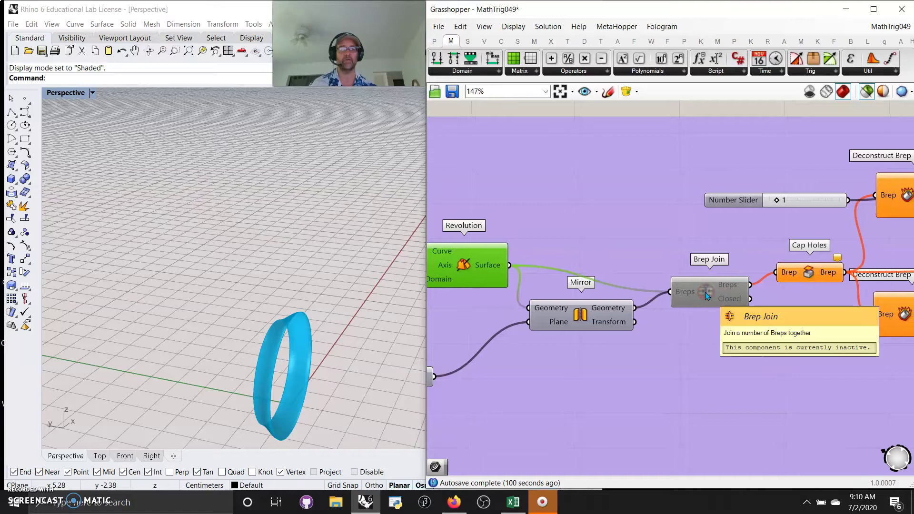
# Enable the Brep Join component and turn on its preview
pyautogui.click(707, 294)
pyautogui.rightClick(717, 329)
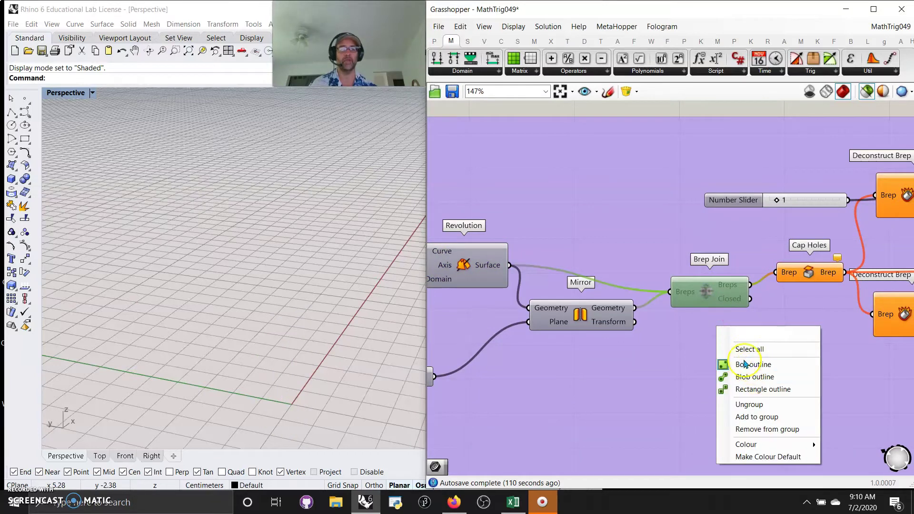
pyautogui.rightClick(699, 339)
pyautogui.rightClick(680, 317)
pyautogui.rightClick(699, 296)
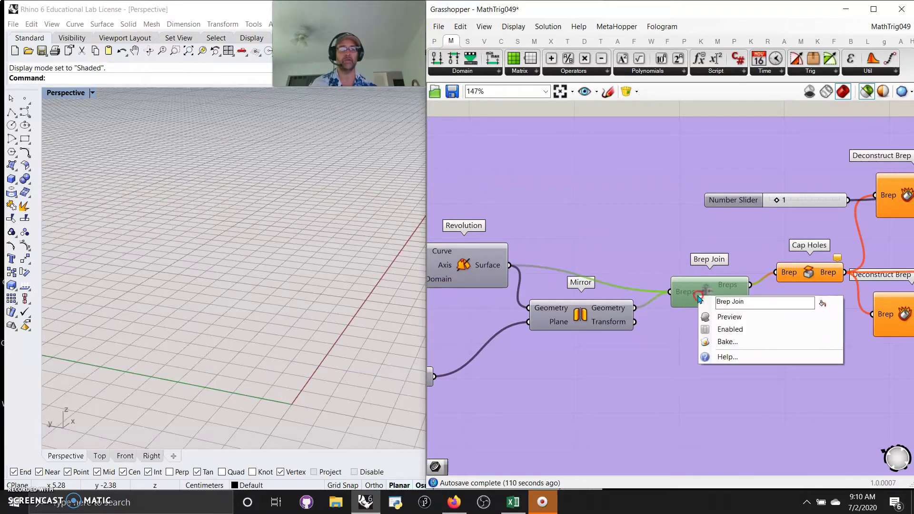
pyautogui.click(732, 329)
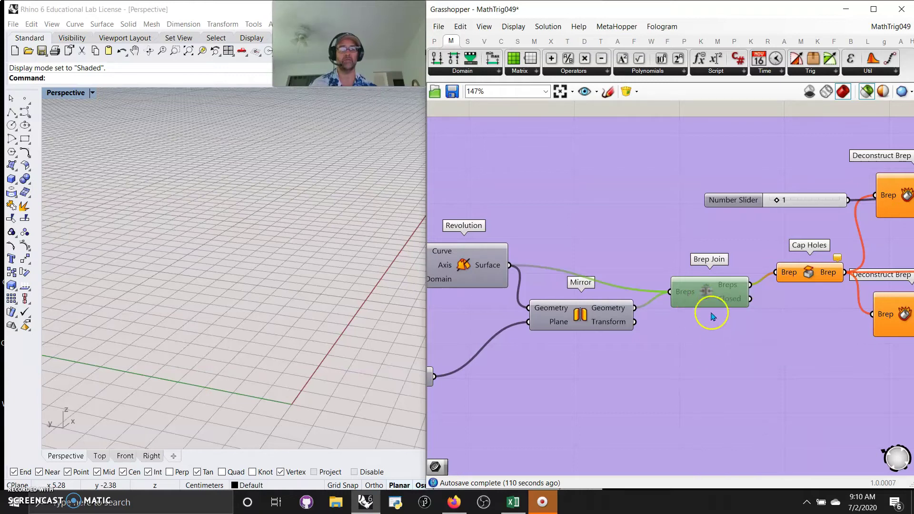
pyautogui.rightClick(704, 292)
pyautogui.click(730, 315)
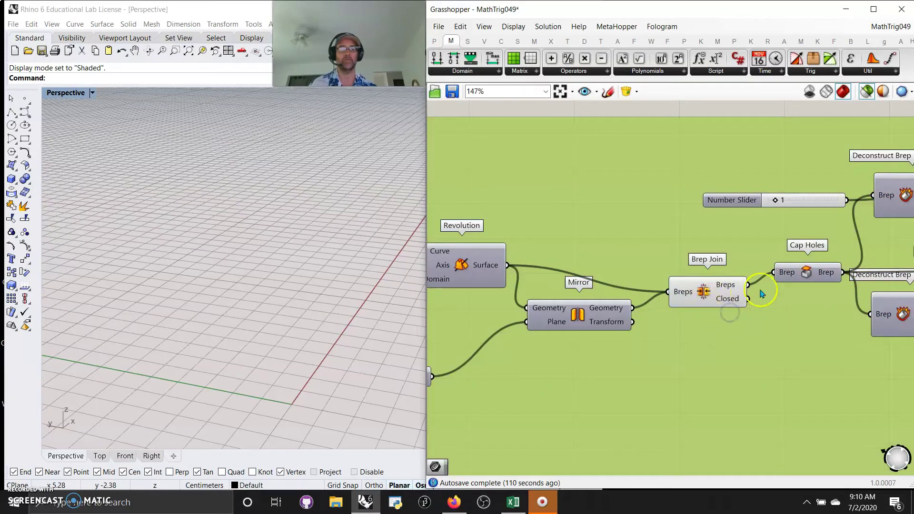
# Preview the Brep Join result and disable the Cap Holes component
pyautogui.click(713, 297)
pyautogui.rightClick(788, 275)
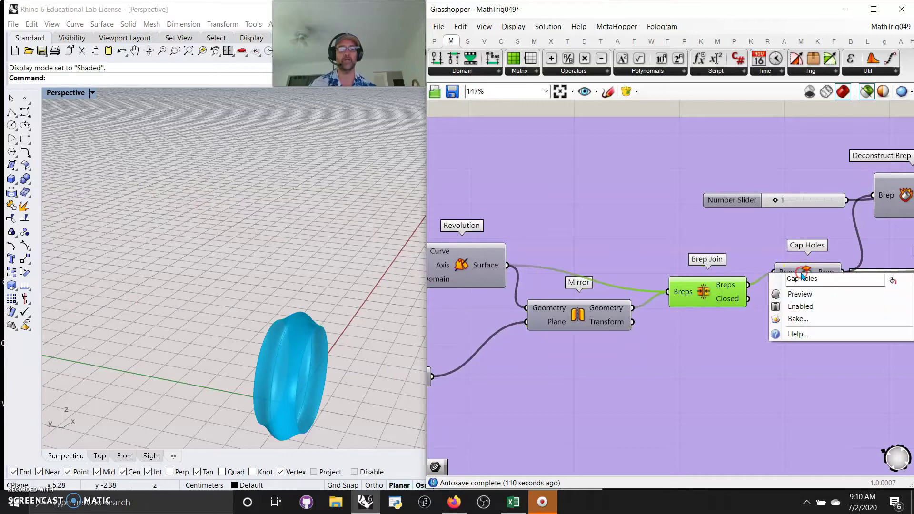
pyautogui.click(803, 305)
# Set the Range steps slider to 14 and the lowest of the three adjacent number sliders to 0.470
pyautogui.moveTo(679, 363); pyautogui.dragTo(723, 352, button='right')
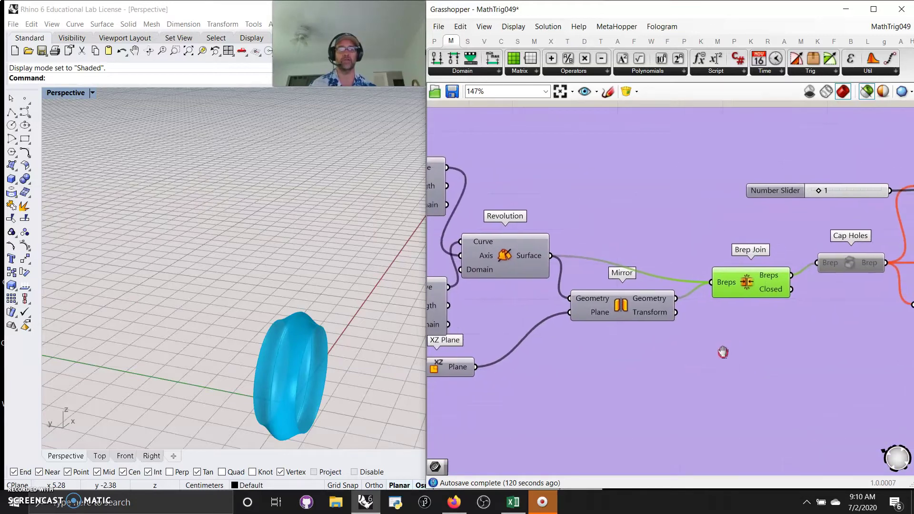
pyautogui.moveTo(614, 368); pyautogui.dragTo(844, 340, button='right')
pyautogui.moveTo(556, 398); pyautogui.dragTo(736, 386, button='right')
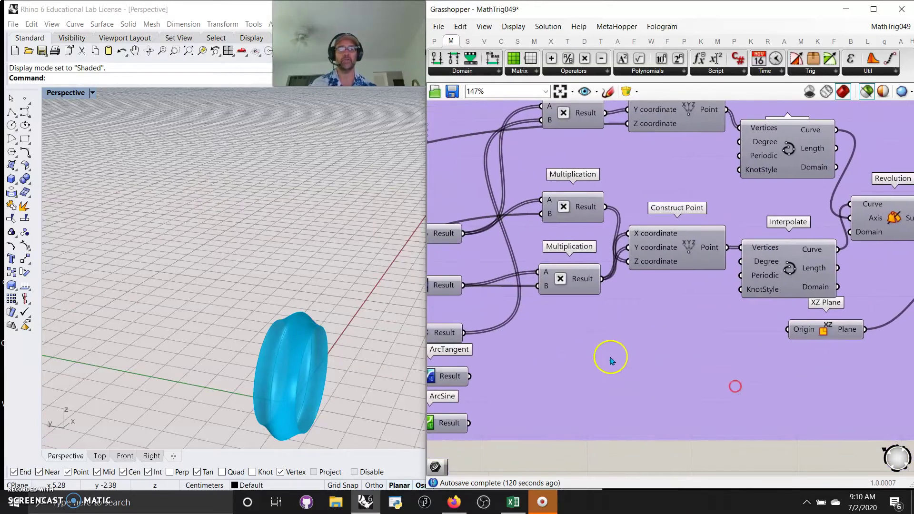
pyautogui.scroll(-2, 614, 363)
pyautogui.moveTo(591, 373); pyautogui.dragTo(751, 407, button='right')
pyautogui.moveTo(546, 394); pyautogui.dragTo(610, 419, button='right')
pyautogui.scroll(1, 610, 419)
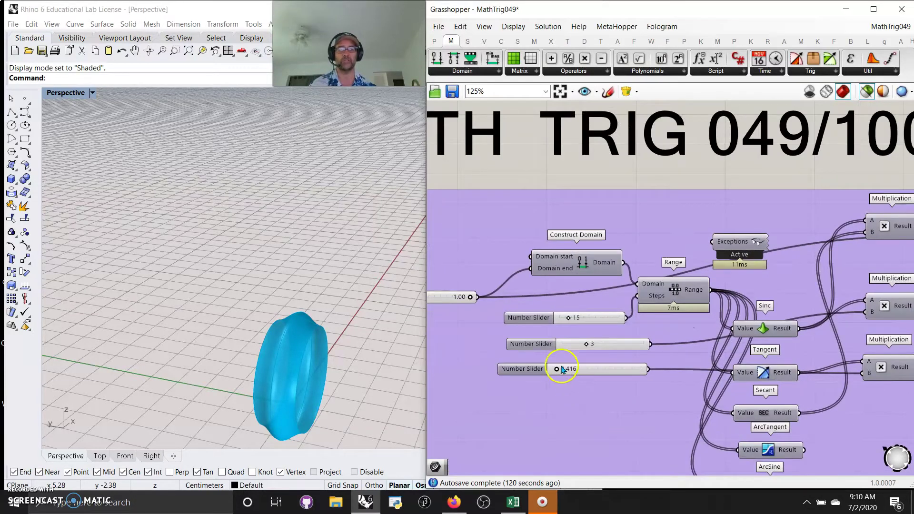
pyautogui.moveTo(557, 370)
pyautogui.mouseDown()
pyautogui.moveTo(579, 371)
pyautogui.moveTo(558, 380)
pyautogui.mouseUp()
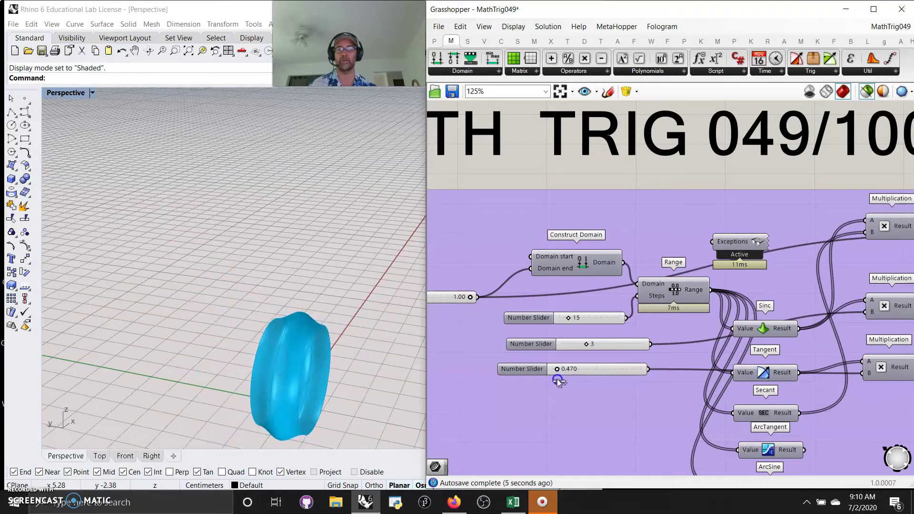
pyautogui.moveTo(589, 346); pyautogui.dragTo(588, 351)
pyautogui.moveTo(568, 322)
pyautogui.mouseDown()
pyautogui.moveTo(579, 322)
pyautogui.moveTo(558, 325)
pyautogui.moveTo(565, 328)
pyautogui.mouseUp()
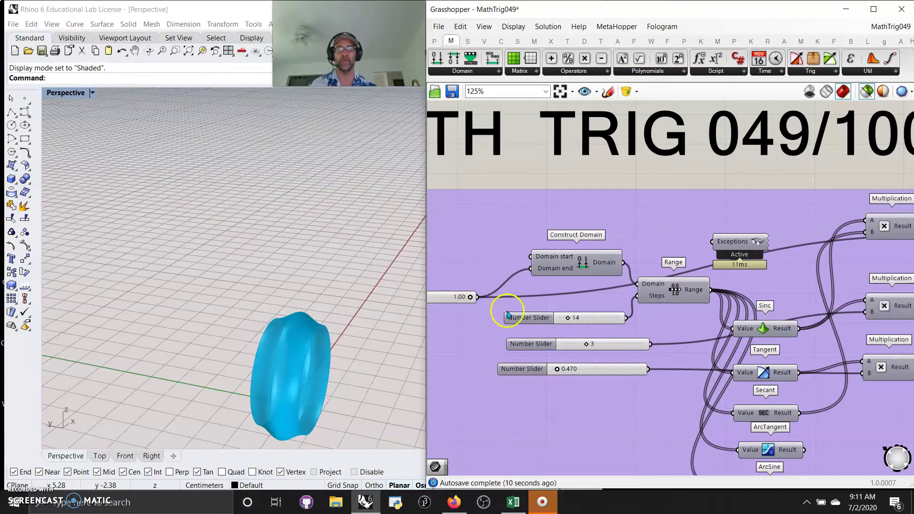
# Raise the lowest of the three number sliders below Construct Domain to about 1.28
pyautogui.moveTo(704, 350); pyautogui.dragTo(767, 345, button='right')
pyautogui.moveTo(717, 385); pyautogui.dragTo(624, 316, button='right')
pyautogui.moveTo(634, 381); pyautogui.dragTo(585, 367, button='right')
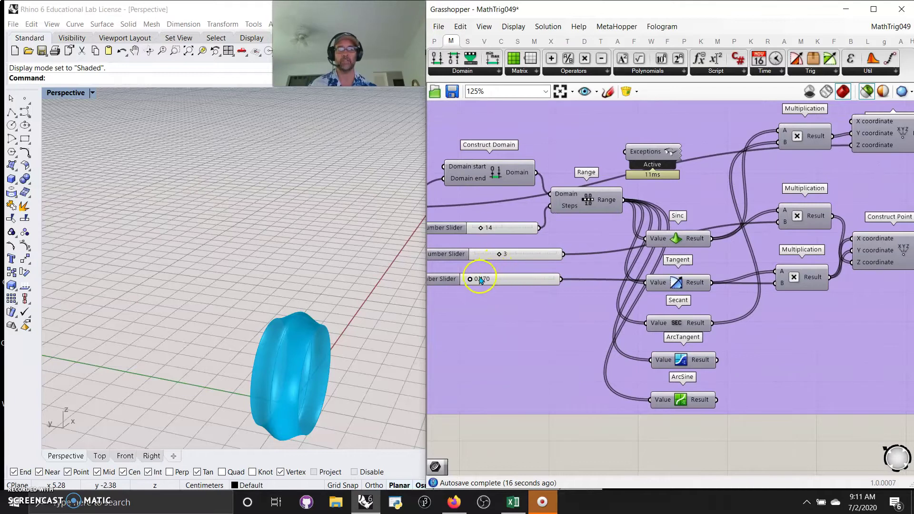
pyautogui.moveTo(471, 281); pyautogui.dragTo(479, 283)
# Re-enable the Cap Holes component after Brep Join
pyautogui.moveTo(588, 329); pyautogui.dragTo(507, 347, button='right')
pyautogui.scroll(-3, 521, 356)
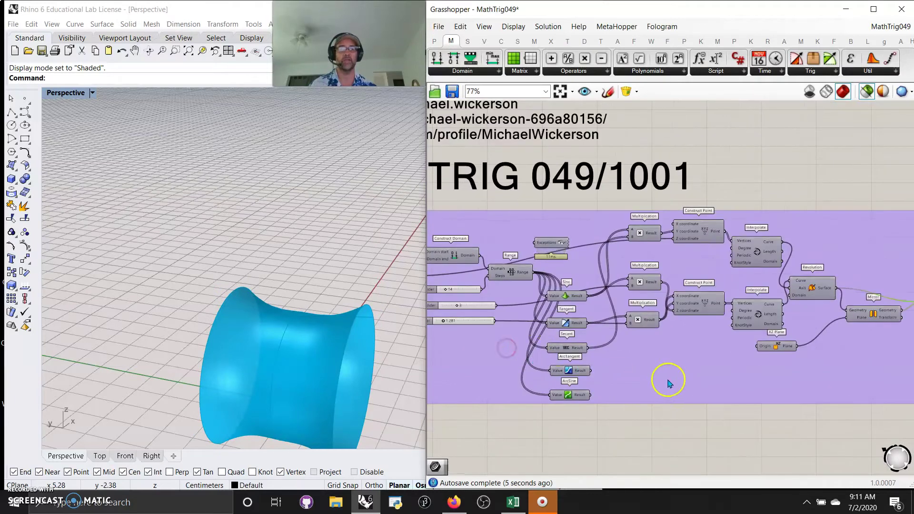
pyautogui.moveTo(665, 382); pyautogui.dragTo(530, 400, button='right')
pyautogui.moveTo(793, 378); pyautogui.dragTo(581, 396, button='right')
pyautogui.scroll(5, 597, 346)
pyautogui.click(597, 347)
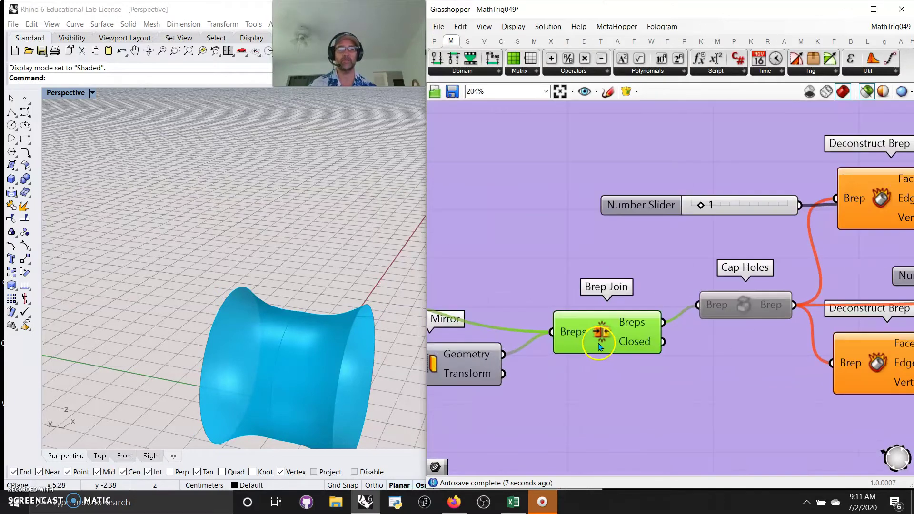
pyautogui.rightClick(745, 306)
pyautogui.click(773, 339)
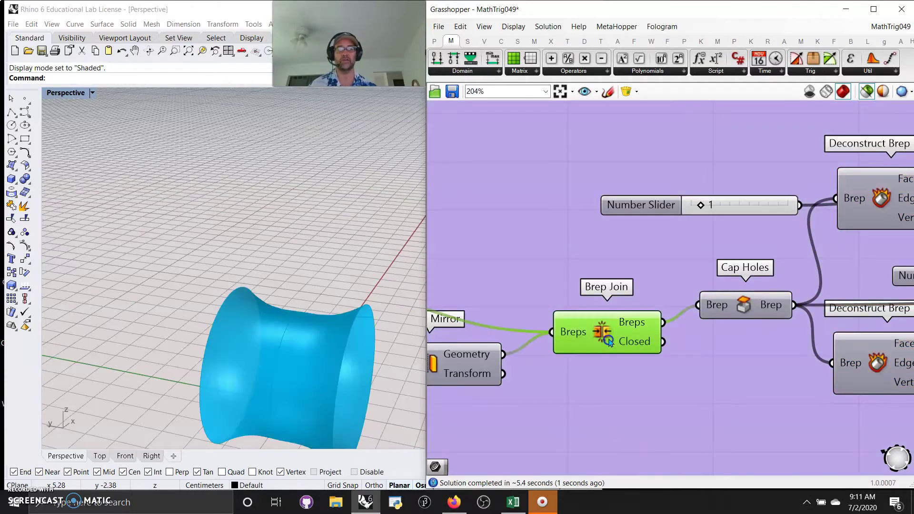
# Stop limiting the preview to selected components and examine the perforated form from its end and side
pyautogui.click(865, 94)
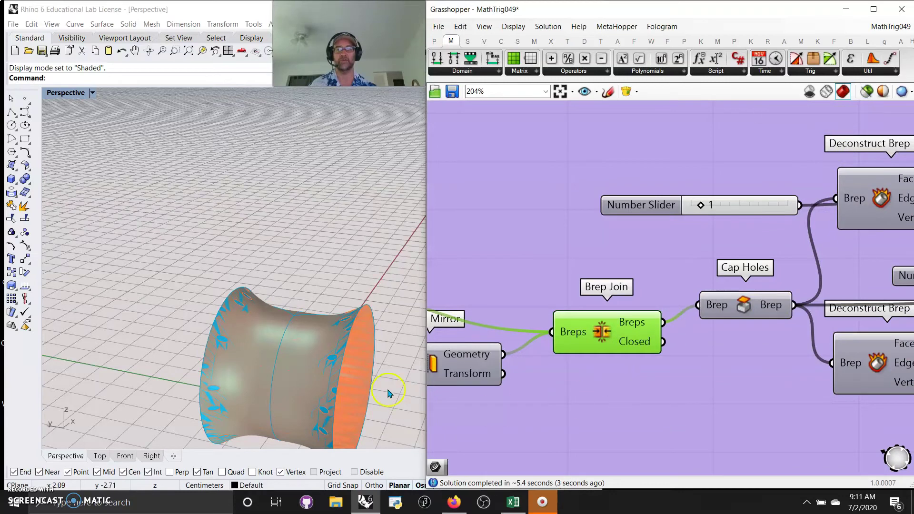
pyautogui.moveTo(367, 388); pyautogui.dragTo(323, 377, button='right')
pyautogui.scroll(5, 352, 380)
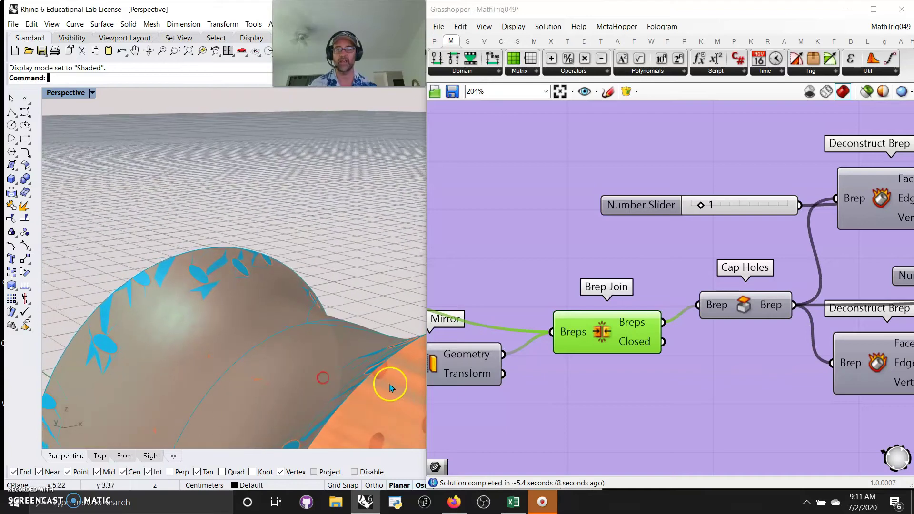
pyautogui.moveTo(380, 374); pyautogui.dragTo(287, 382, button='right')
pyautogui.moveTo(313, 318); pyautogui.dragTo(194, 305, button='right')
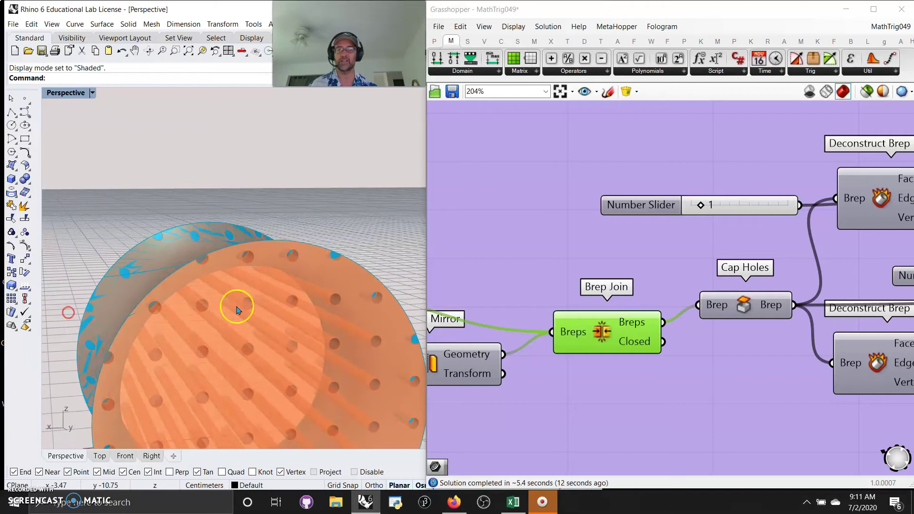
pyautogui.scroll(-8, 286, 372)
pyautogui.moveTo(274, 388)
pyautogui.mouseDown(button='right')
pyautogui.moveTo(285, 408)
pyautogui.moveTo(279, 397)
pyautogui.mouseUp(button='right')
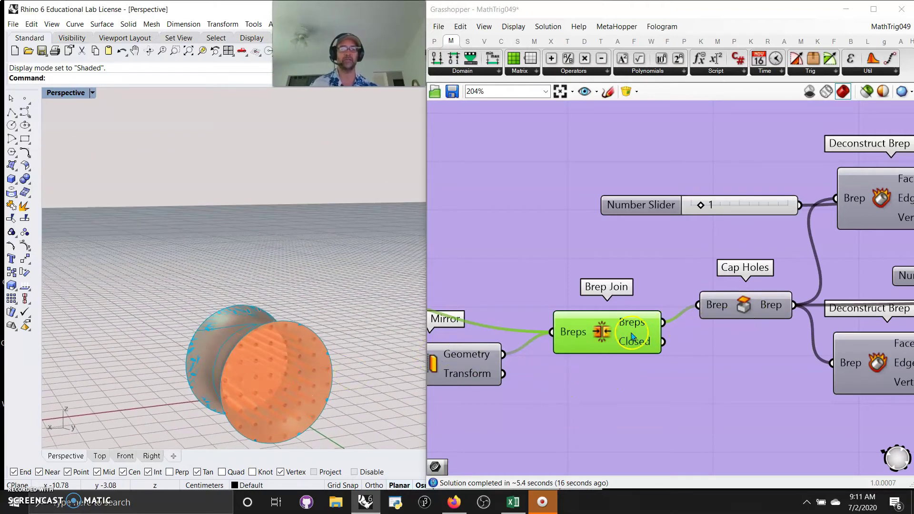
# Turn off the Brep Join preview and examine the perforated solid in the Perspective viewport
pyautogui.rightClick(617, 336)
pyautogui.click(641, 356)
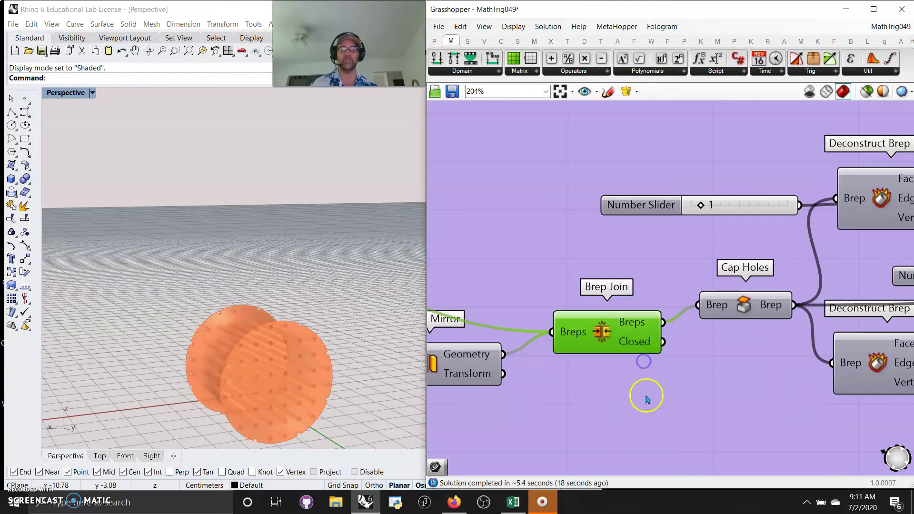
pyautogui.moveTo(709, 367); pyautogui.dragTo(669, 379, button='right')
pyautogui.scroll(10, 272, 401)
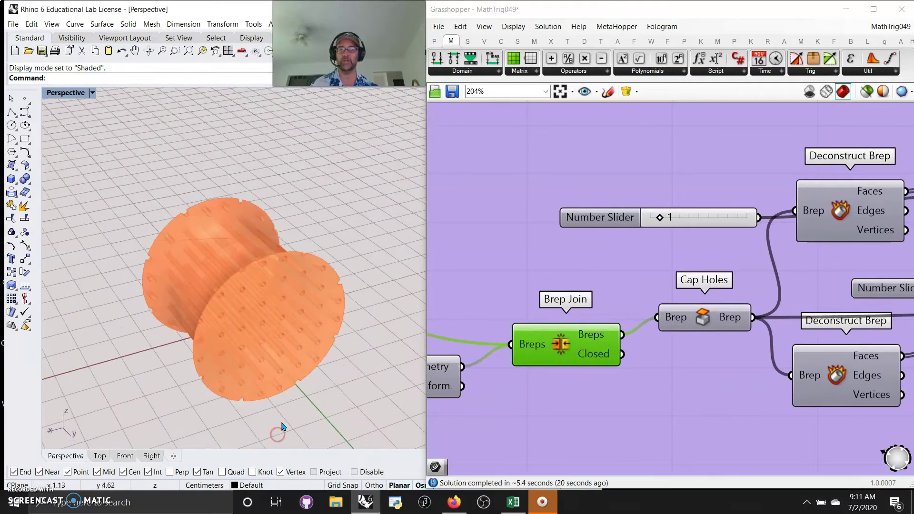
pyautogui.moveTo(301, 223); pyautogui.dragTo(272, 237, button='right')
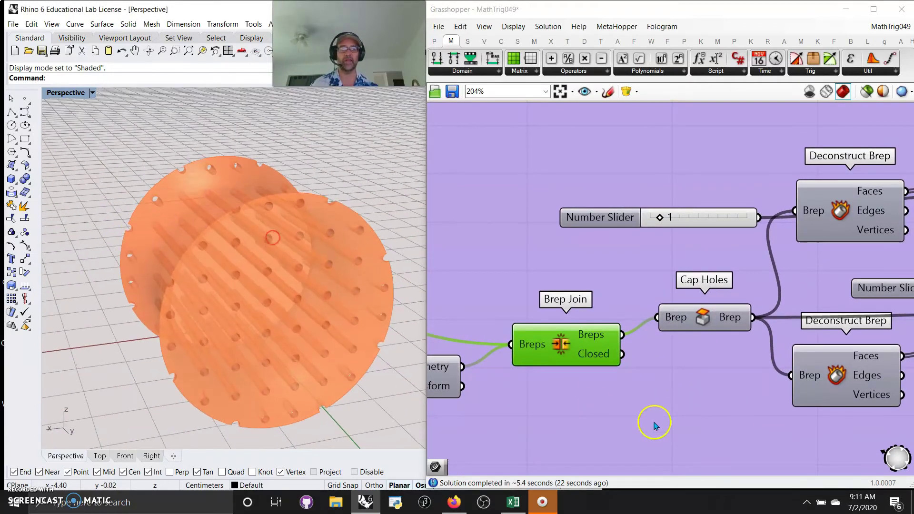
# Limit the preview to selected components and inspect the upper Deconstruct Brep and both List Item cap faces
pyautogui.moveTo(654, 425); pyautogui.dragTo(530, 434, button='right')
pyautogui.moveTo(695, 318); pyautogui.dragTo(649, 322, button='right')
pyautogui.click(677, 244)
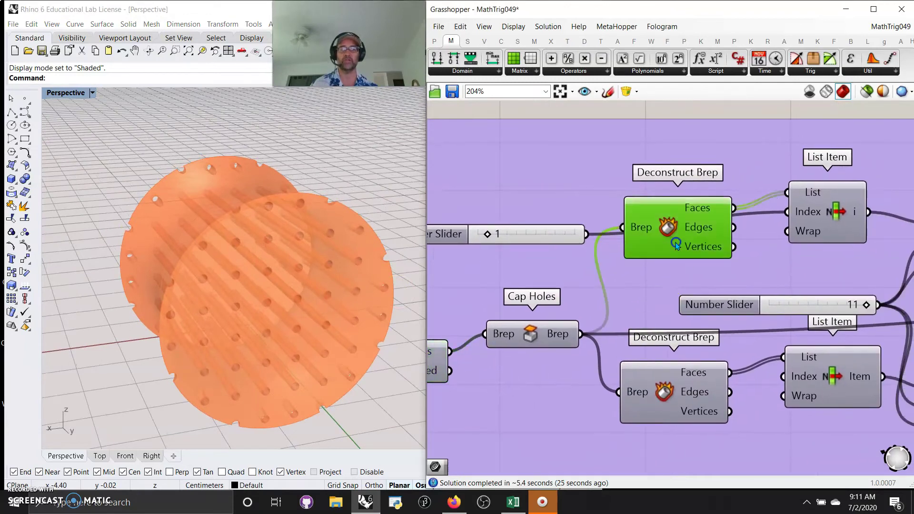
pyautogui.click(865, 92)
pyautogui.click(679, 232)
pyautogui.click(816, 216)
pyautogui.click(815, 369)
pyautogui.moveTo(281, 339); pyautogui.dragTo(313, 362, button='right')
# Preview the point grids of both Divide Surface components
pyautogui.moveTo(769, 426); pyautogui.dragTo(514, 413, button='right')
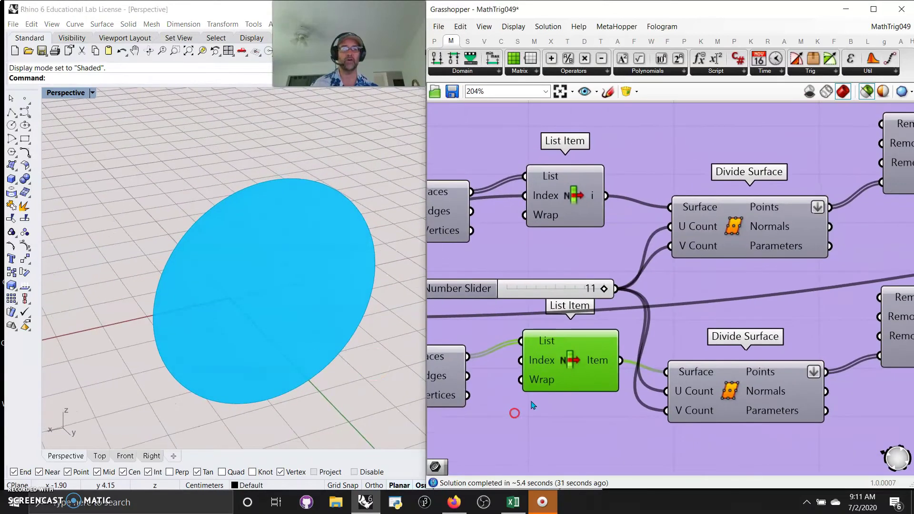
pyautogui.click(736, 234)
pyautogui.click(736, 383)
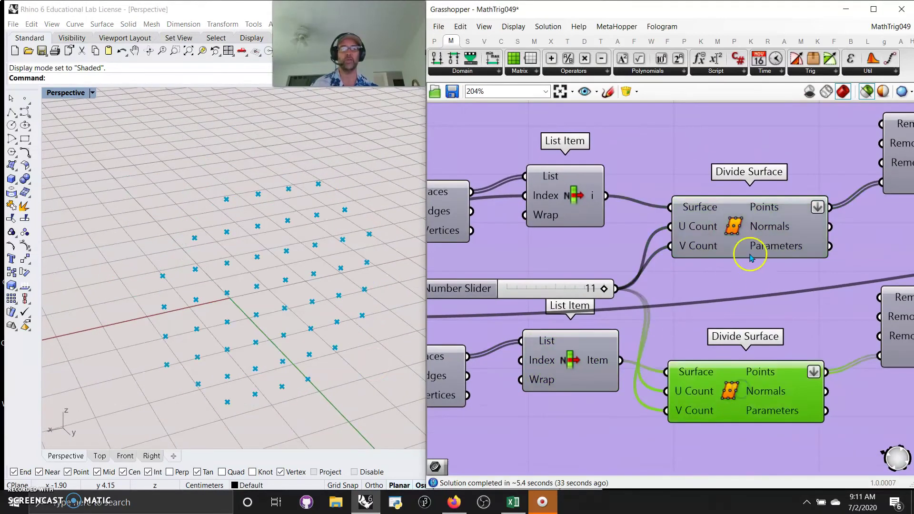
pyautogui.click(745, 238)
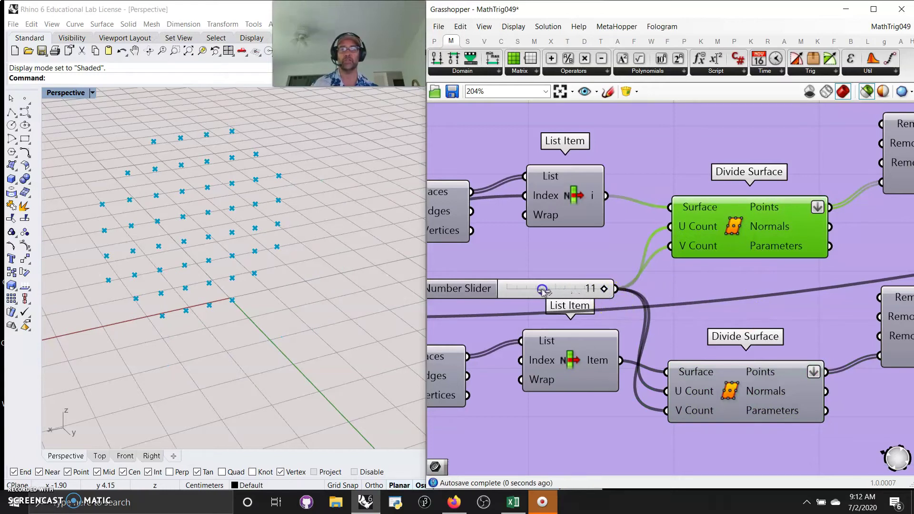
# Set the shared U and V count slider to 5 and preview both Divide Surface point grids
pyautogui.moveTo(542, 290); pyautogui.dragTo(542, 290)
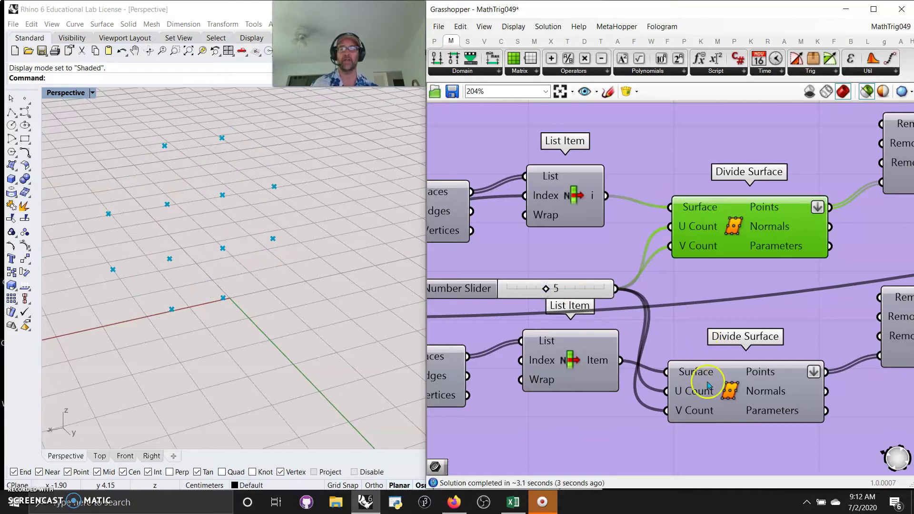
pyautogui.moveTo(741, 453); pyautogui.dragTo(638, 435, button='right')
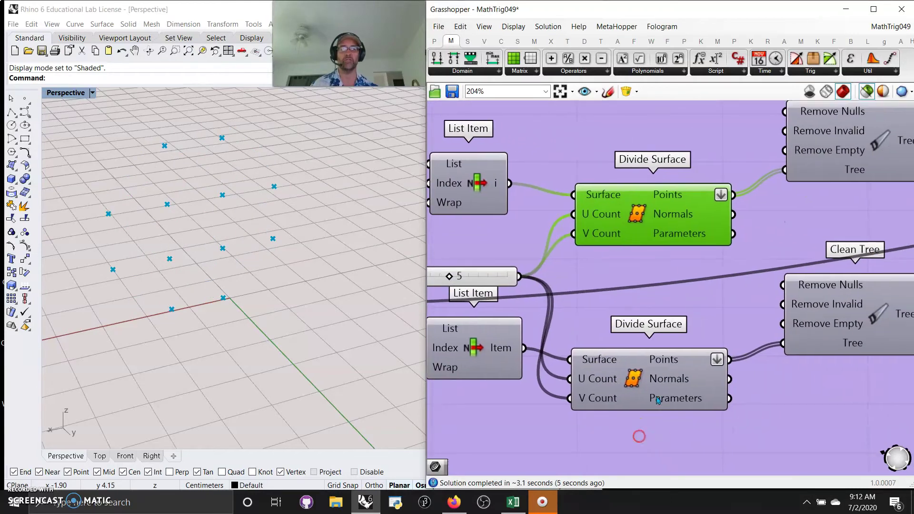
pyautogui.click(653, 387)
pyautogui.click(642, 216)
# Preview the cleaned points from both Clean Tree components
pyautogui.moveTo(724, 286); pyautogui.dragTo(541, 333, button='right')
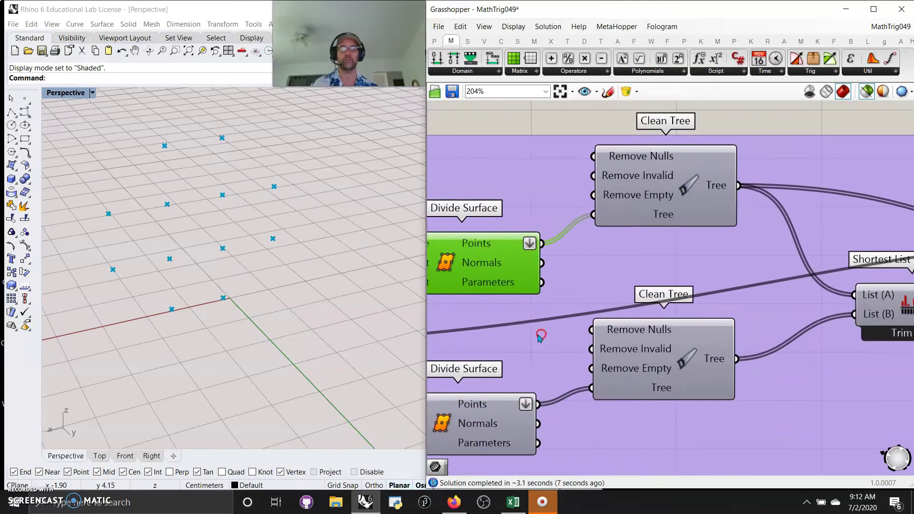
pyautogui.click(665, 186)
pyautogui.click(671, 361)
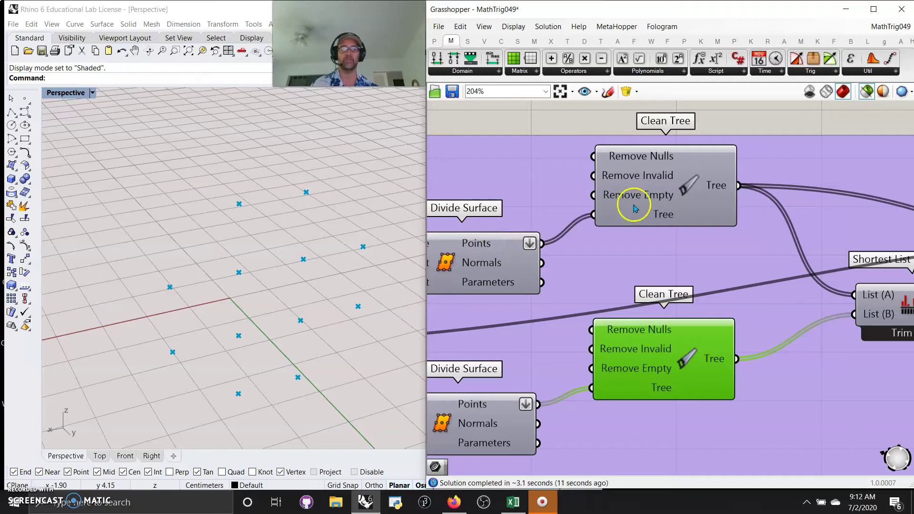
# Look through the Sets components for the Tree tools used ahead of Shortest List
pyautogui.moveTo(752, 289); pyautogui.dragTo(648, 299, button='right')
pyautogui.moveTo(721, 401); pyautogui.dragTo(594, 403, button='right')
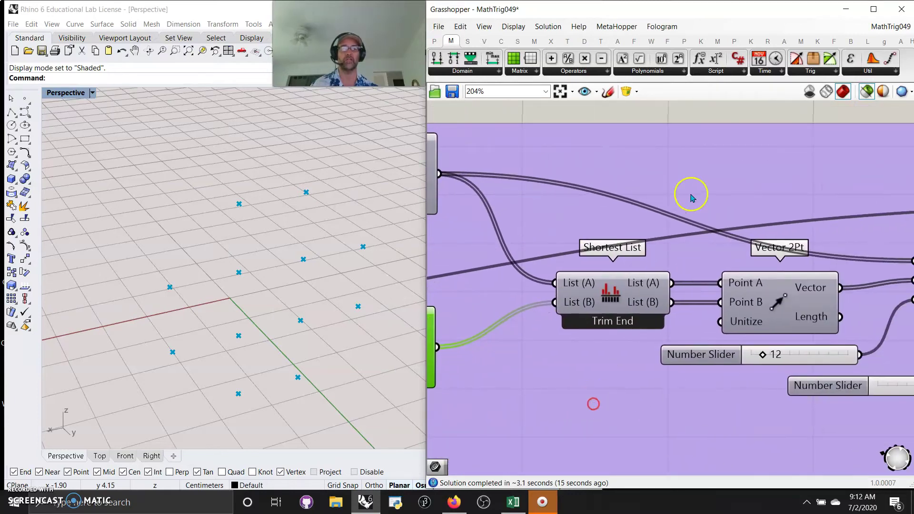
pyautogui.click(467, 41)
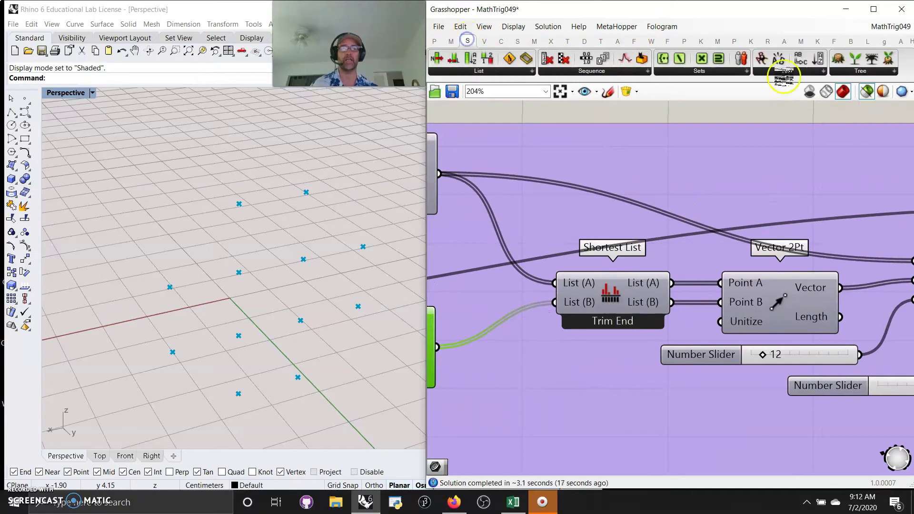
pyautogui.click(854, 70)
# Preview the Pipe component and examine its cylinders in the Perspective viewport
pyautogui.moveTo(690, 265); pyautogui.dragTo(567, 179, button='right')
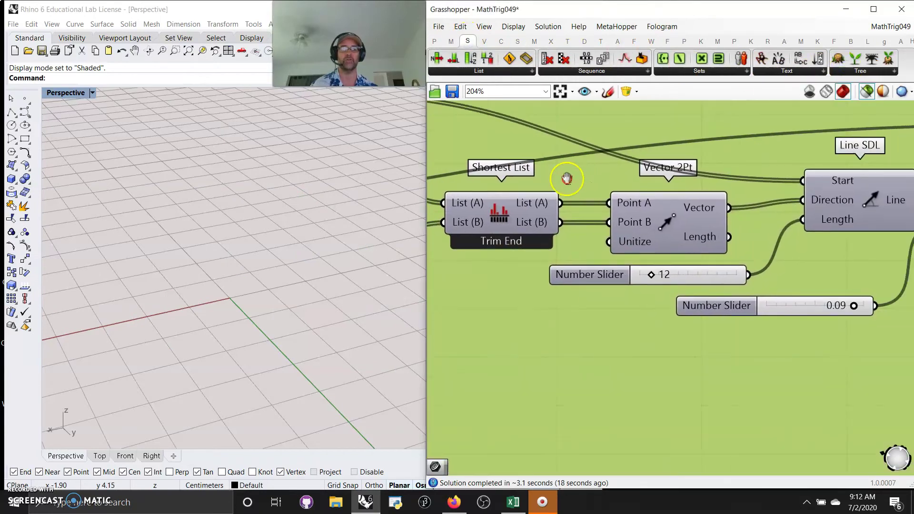
pyautogui.scroll(-2, 569, 180)
pyautogui.moveTo(666, 235); pyautogui.dragTo(597, 277, button='right')
pyautogui.click(812, 250)
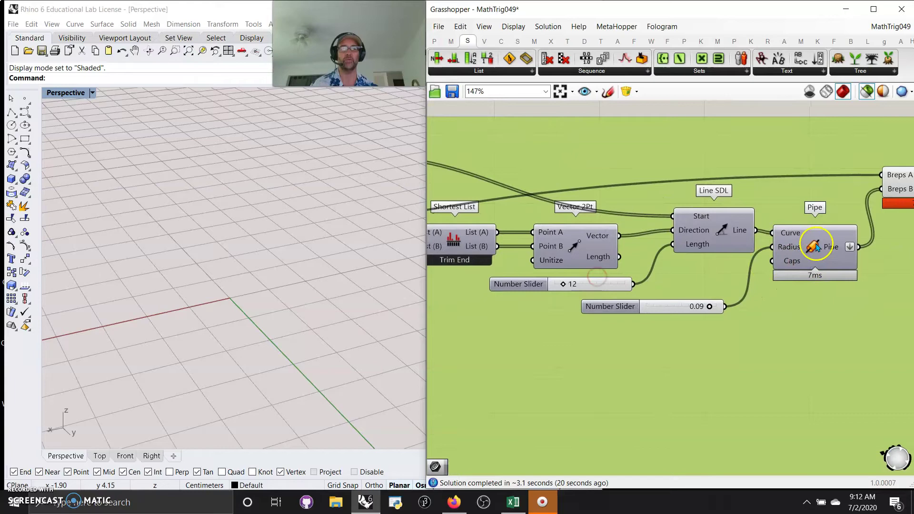
pyautogui.moveTo(764, 339); pyautogui.dragTo(632, 329, button='right')
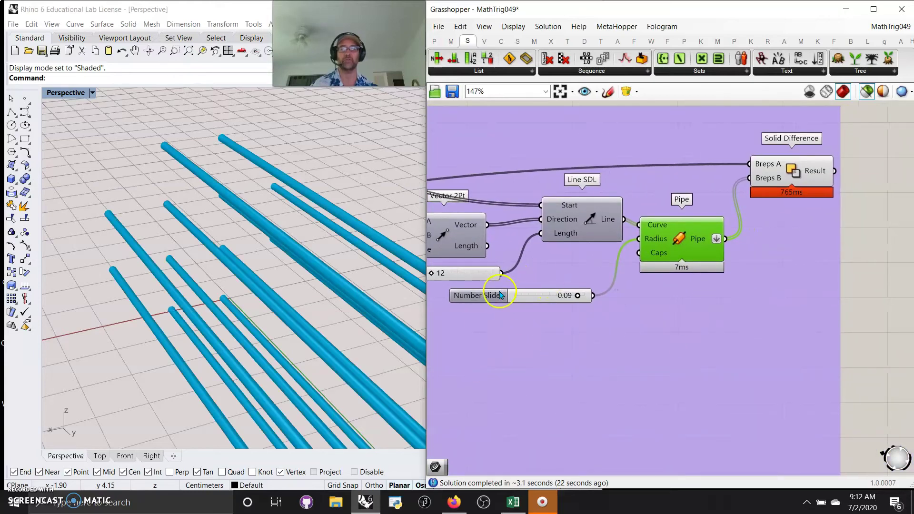
pyautogui.moveTo(304, 351); pyautogui.dragTo(323, 319, button='right')
pyautogui.scroll(-4, 292, 320)
pyautogui.moveTo(659, 333); pyautogui.dragTo(594, 352, button='right')
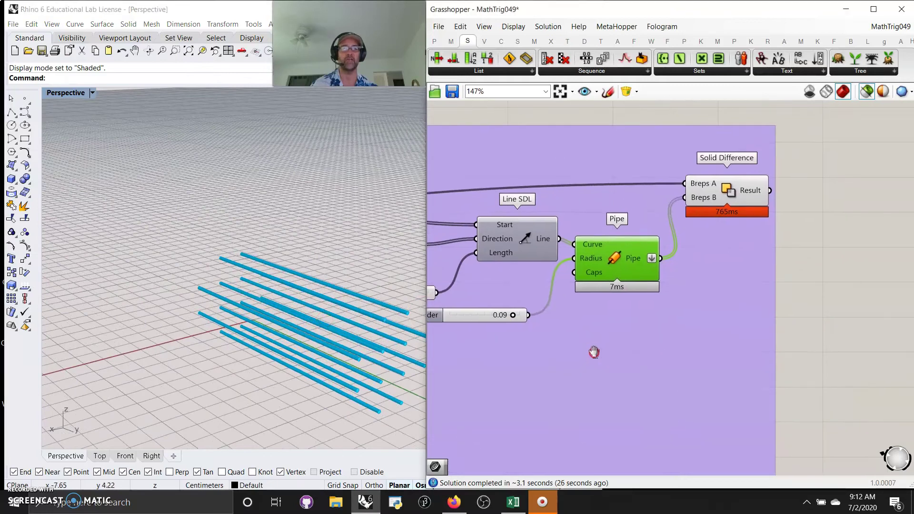
# Preview the Solid Difference result and examine the holes through the revolved form
pyautogui.click(726, 193)
pyautogui.moveTo(360, 365); pyautogui.dragTo(324, 357, button='right')
pyautogui.scroll(7, 287, 327)
pyautogui.moveTo(254, 312)
pyautogui.mouseDown(button='right')
pyautogui.moveTo(282, 304)
pyautogui.moveTo(253, 316)
pyautogui.mouseUp(button='right')
# Set the pipe radius slider's maximum to 0.30 and its value to 0.21
pyautogui.moveTo(526, 358); pyautogui.dragTo(652, 352, button='right')
pyautogui.rightClick(601, 316)
pyautogui.click(647, 353)
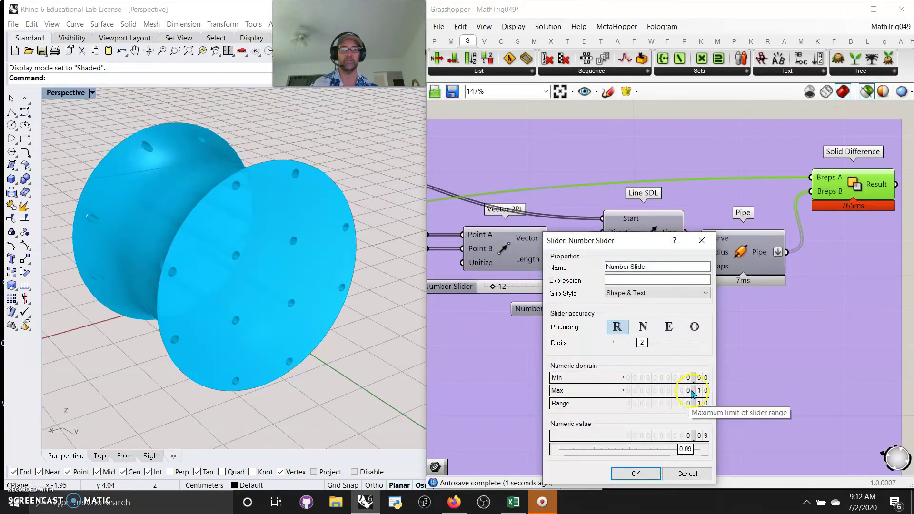
pyautogui.moveTo(700, 393); pyautogui.dragTo(699, 370)
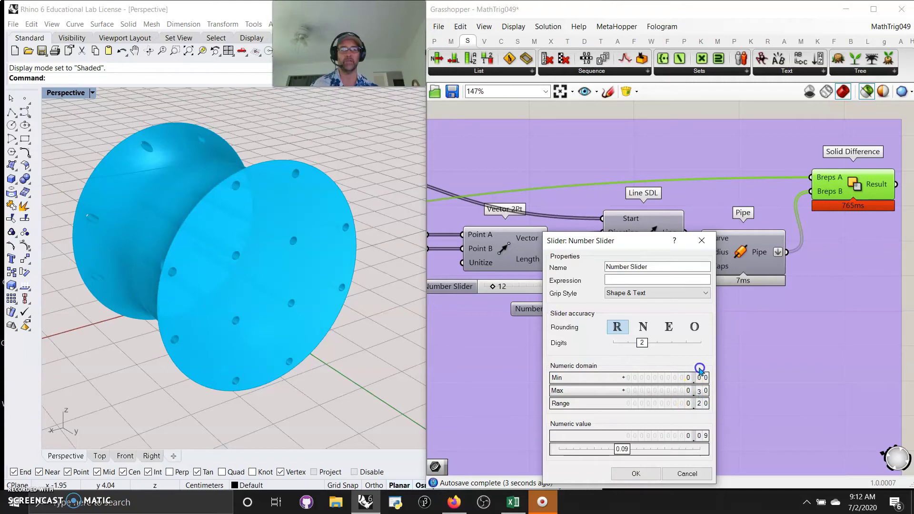
pyautogui.moveTo(602, 449); pyautogui.dragTo(655, 448)
pyautogui.click(636, 472)
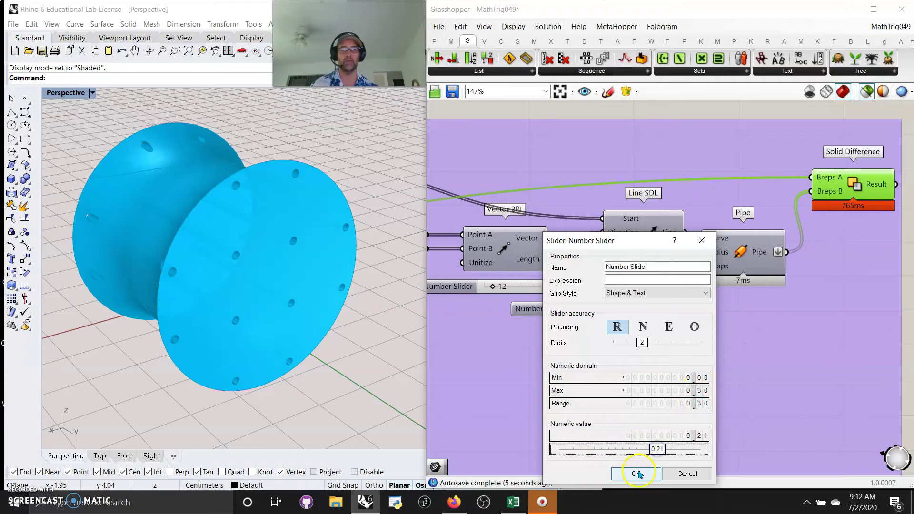
# Examine the enlarged holes in the Solid Difference result from several angles
pyautogui.moveTo(350, 347); pyautogui.dragTo(332, 320, button='right')
pyautogui.scroll(3, 130, 301)
pyautogui.moveTo(130, 305); pyautogui.dragTo(221, 341, button='right')
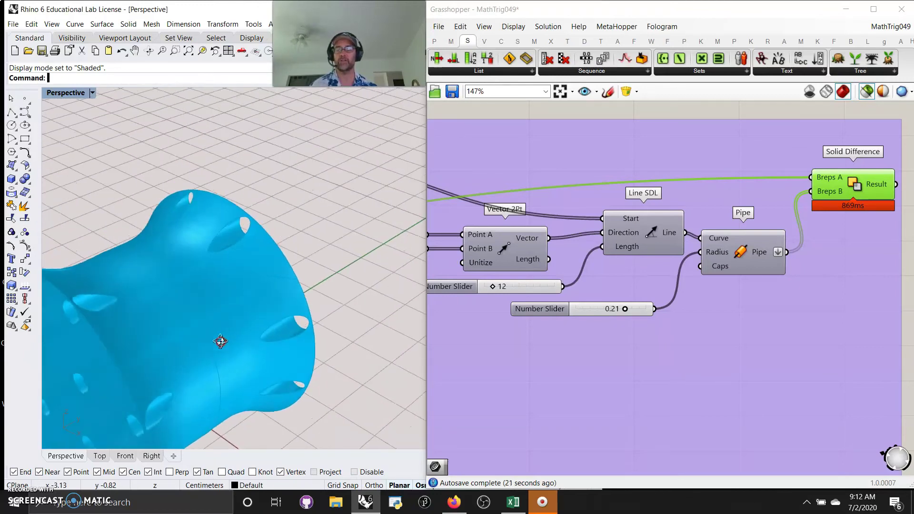
# Change the colour of the purple group enclosing the main definition to cyan
pyautogui.scroll(-4, 332, 246)
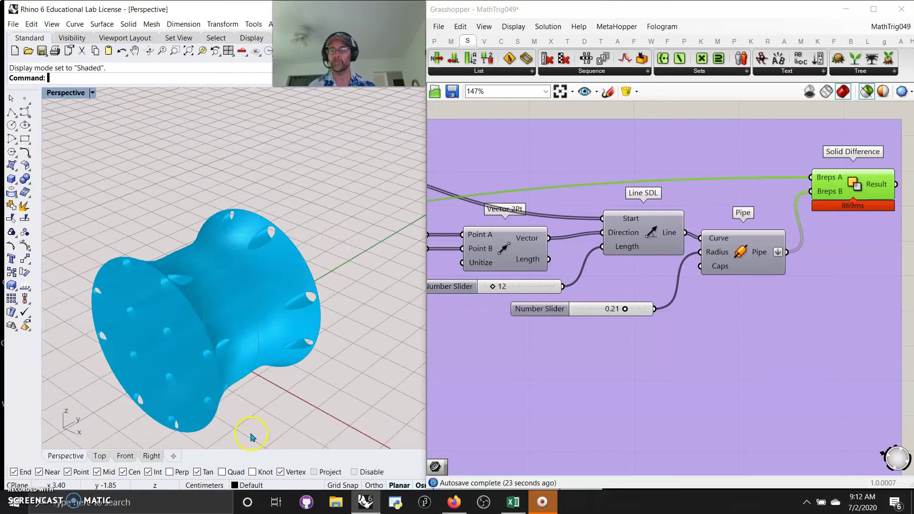
pyautogui.scroll(-5, 553, 365)
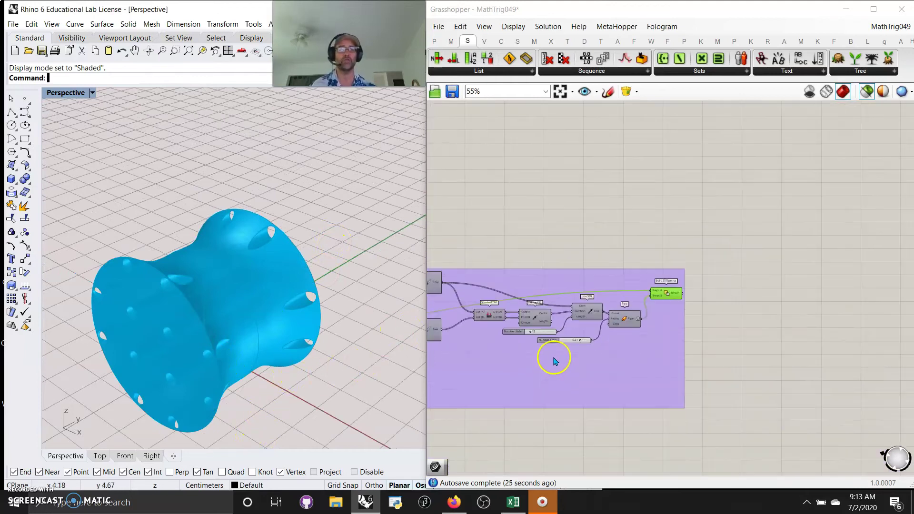
pyautogui.click(541, 222)
pyautogui.moveTo(504, 244); pyautogui.dragTo(673, 208, button='right')
pyautogui.rightClick(610, 346)
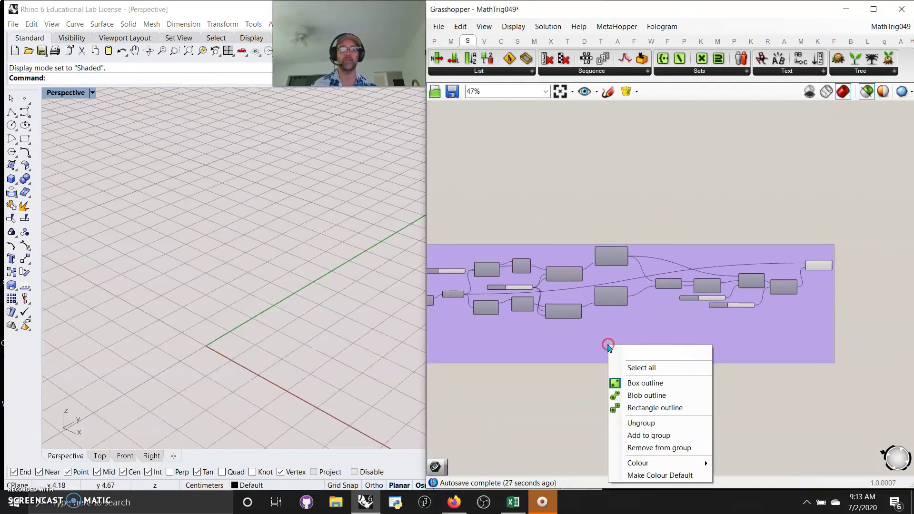
pyautogui.moveTo(682, 465)
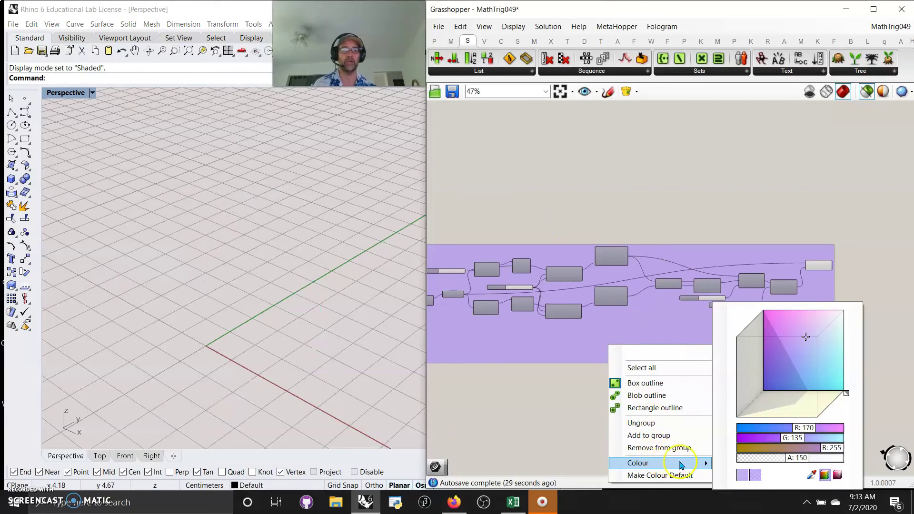
pyautogui.moveTo(800, 391); pyautogui.dragTo(844, 392)
pyautogui.click(675, 200)
# Examine the recoloured definition as a whole and the trigonometric function components in the orange group, down to Secant
pyautogui.scroll(-1, 521, 266)
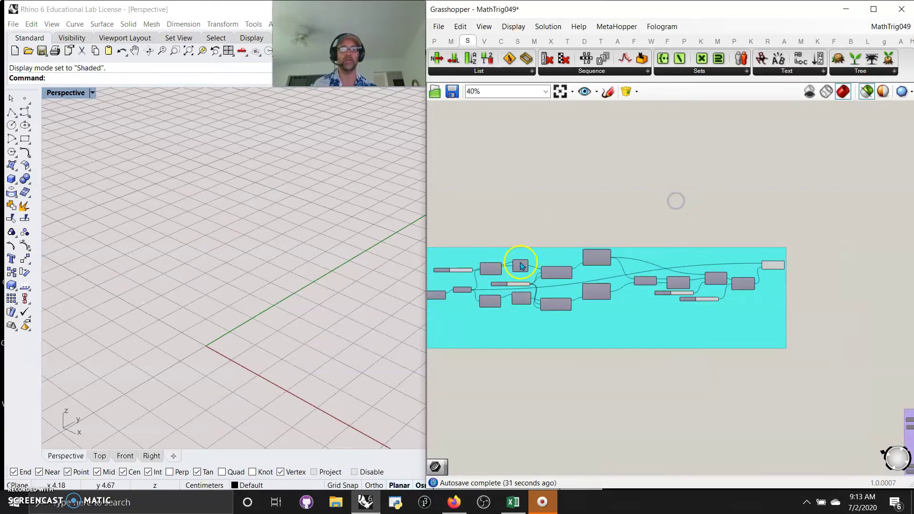
pyautogui.scroll(-4, 538, 174)
pyautogui.scroll(3, 684, 241)
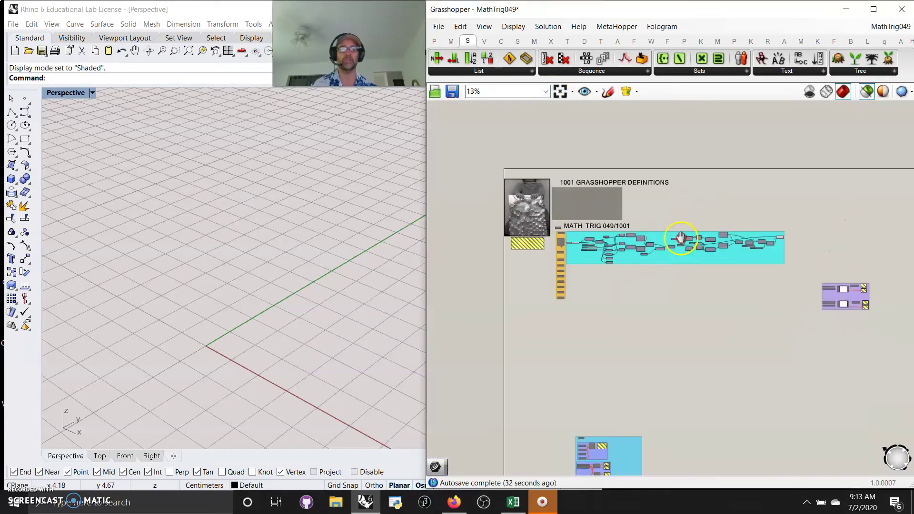
pyautogui.moveTo(611, 272); pyautogui.dragTo(729, 301, button='right')
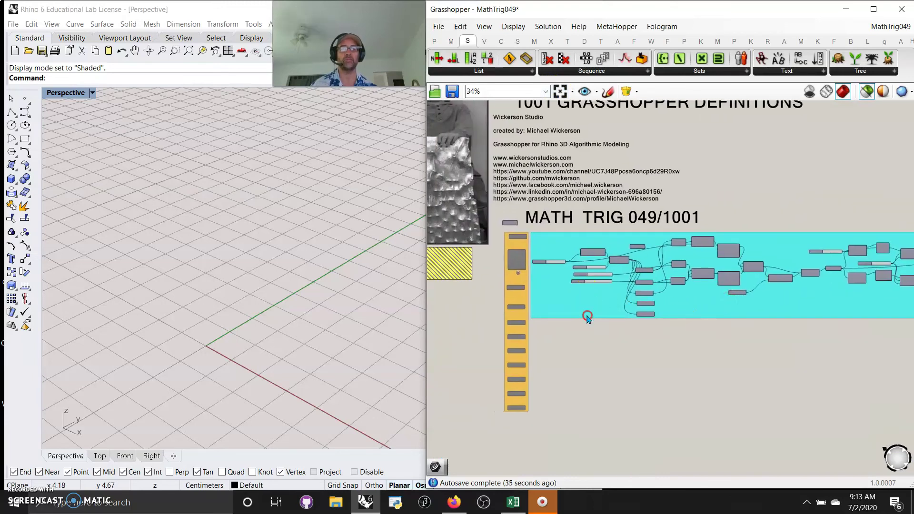
pyautogui.moveTo(588, 316); pyautogui.dragTo(590, 333, button='right')
pyautogui.scroll(6, 528, 349)
pyautogui.scroll(3, 499, 380)
pyautogui.moveTo(586, 406); pyautogui.dragTo(622, 193, button='right')
pyautogui.moveTo(610, 388); pyautogui.dragTo(602, 225, button='right')
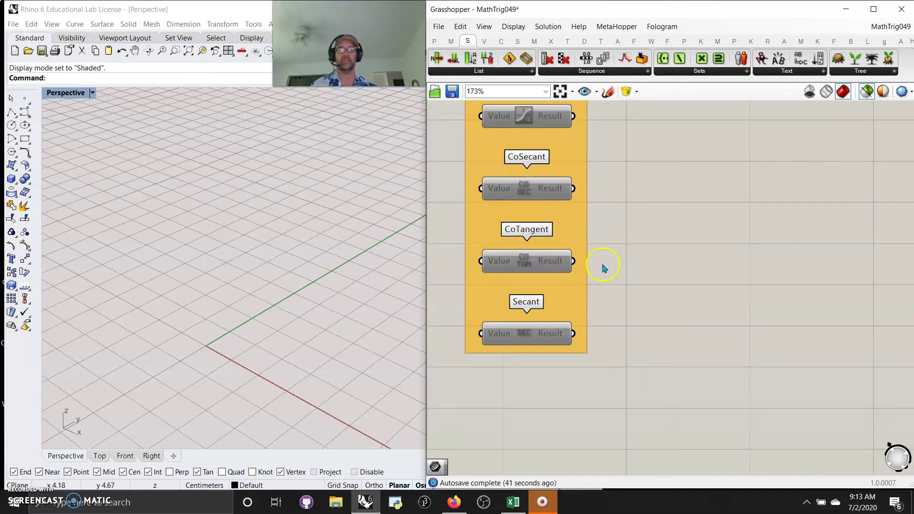
pyautogui.scroll(-5, 629, 274)
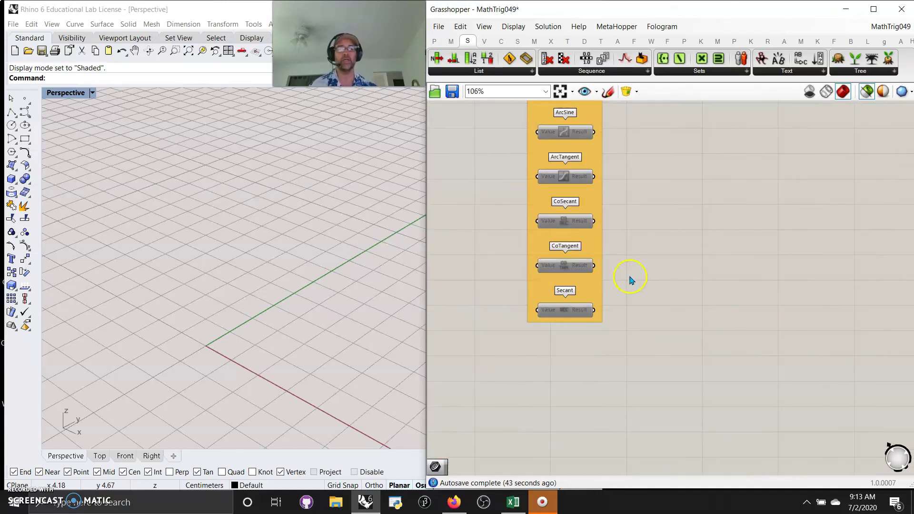
# Inspect the Breps B input of the Solid Difference component and preview its perforated result up close in the Perspective viewport
pyautogui.moveTo(690, 318); pyautogui.dragTo(588, 373, button='right')
pyautogui.scroll(-1, 667, 336)
pyautogui.moveTo(747, 324); pyautogui.dragTo(661, 361, button='right')
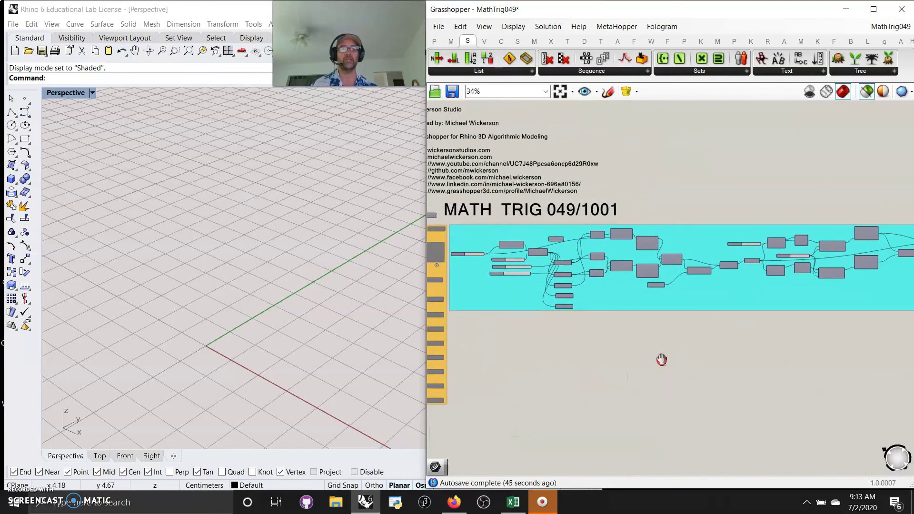
pyautogui.scroll(-2, 678, 350)
pyautogui.moveTo(790, 362); pyautogui.dragTo(652, 365, button='right')
pyautogui.scroll(5, 776, 300)
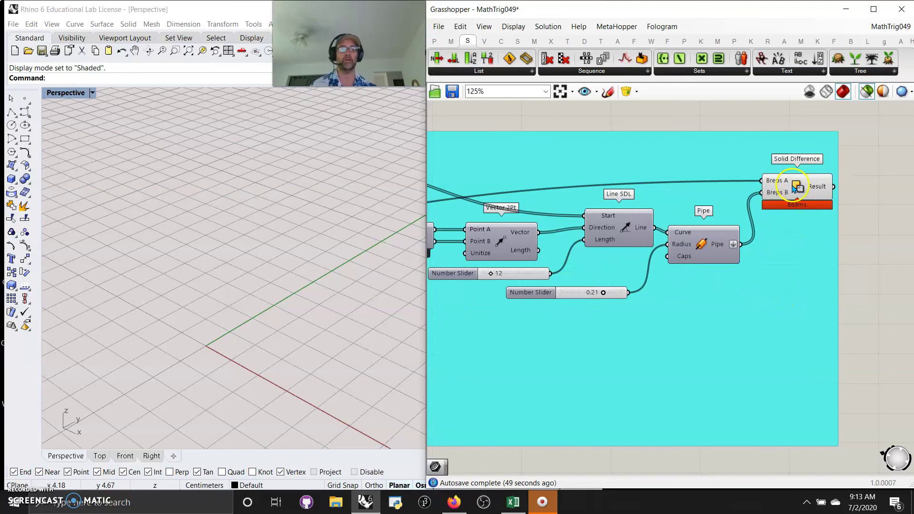
pyautogui.moveTo(779, 192)
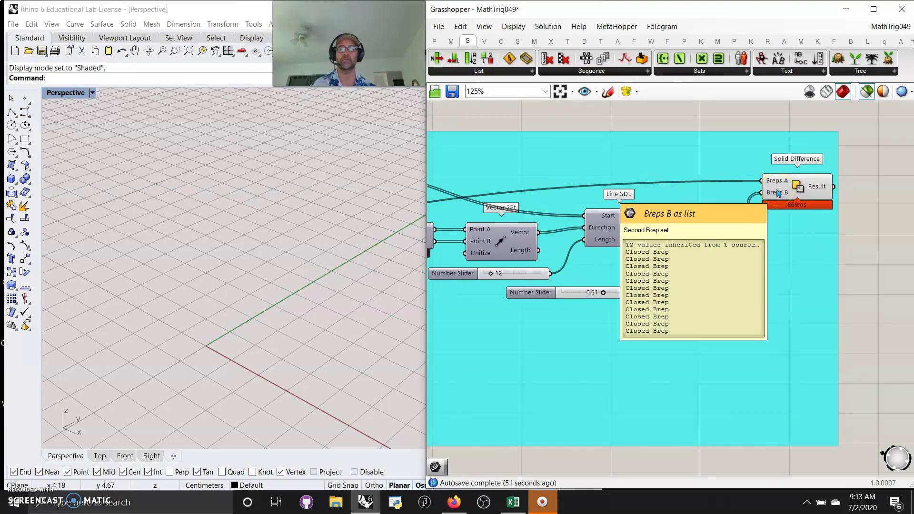
pyautogui.click(611, 410)
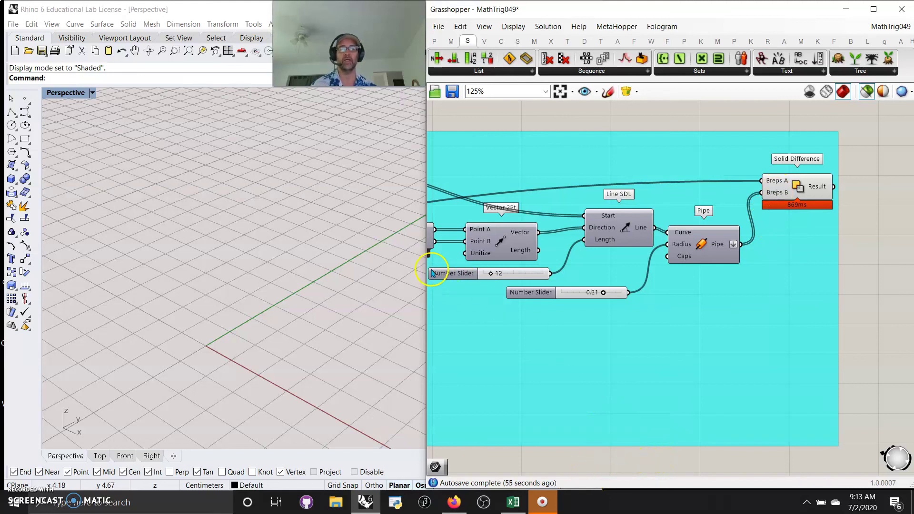
pyautogui.scroll(3, 181, 395)
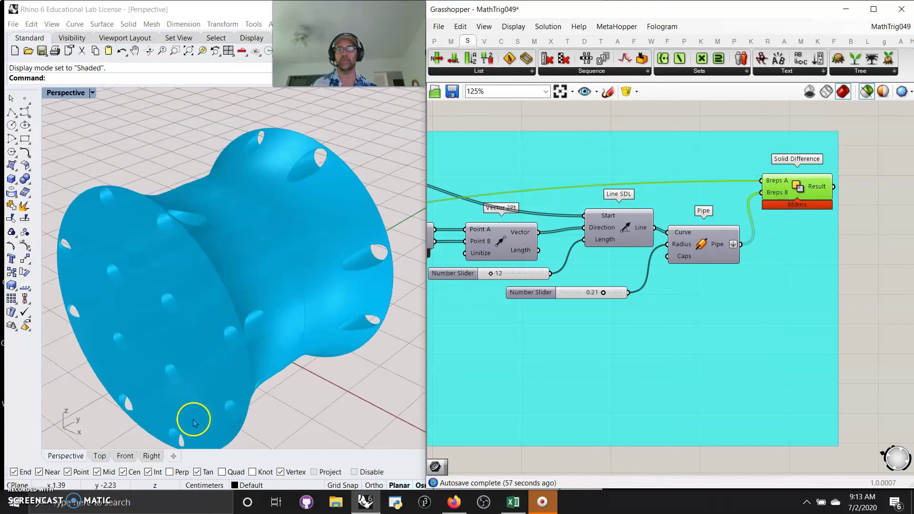